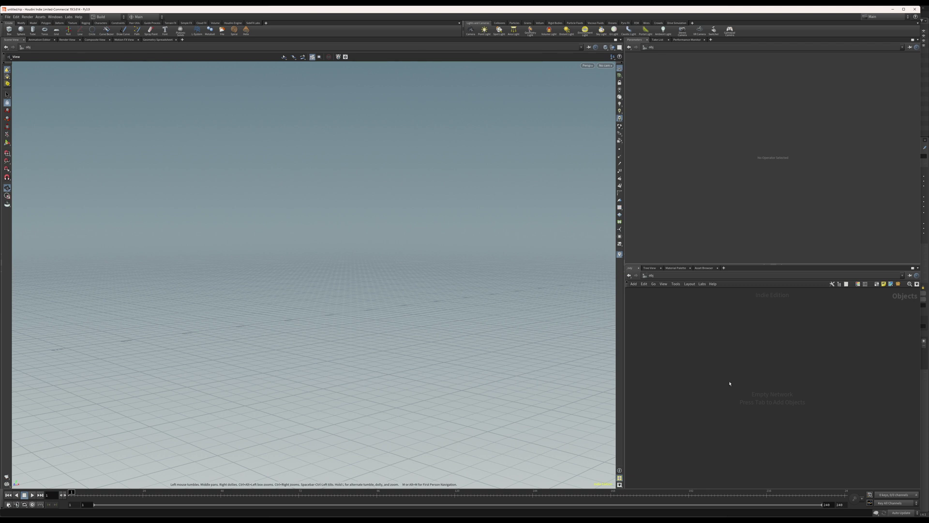
Add a Farming Simulator Field Dimensions v1.7 node to the empty object network.
{"action": "key", "text": "Tab"}
{"action": "mouse_move", "coordinate": [735, 394]}
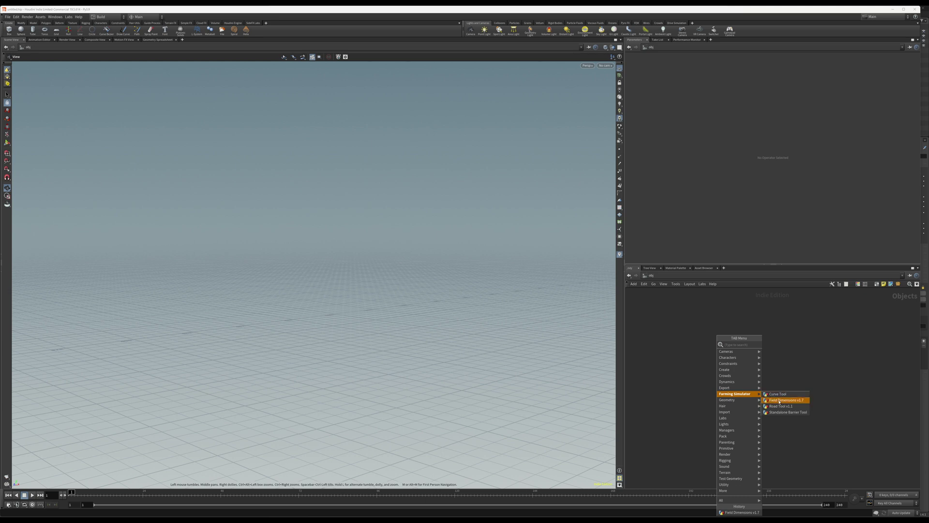
{"action": "left_click", "coordinate": [780, 400]}
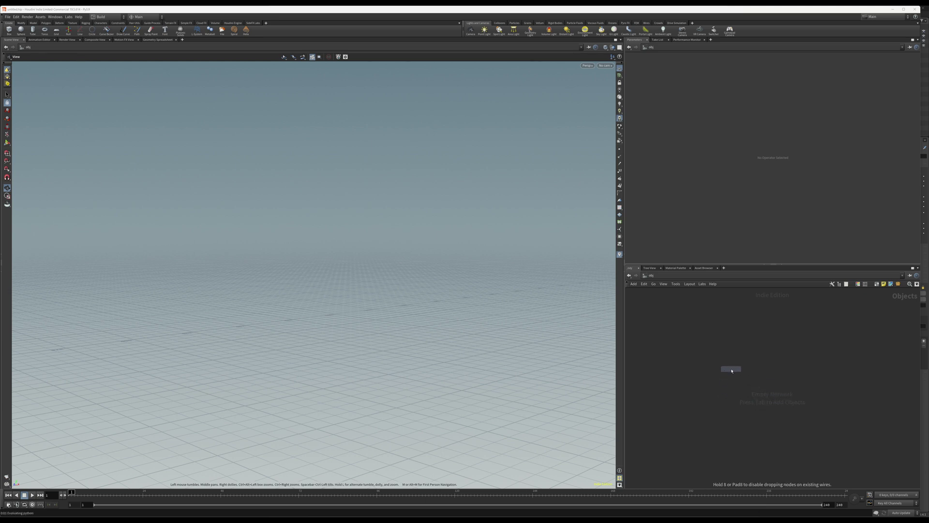
{"action": "left_click", "coordinate": [737, 369]}
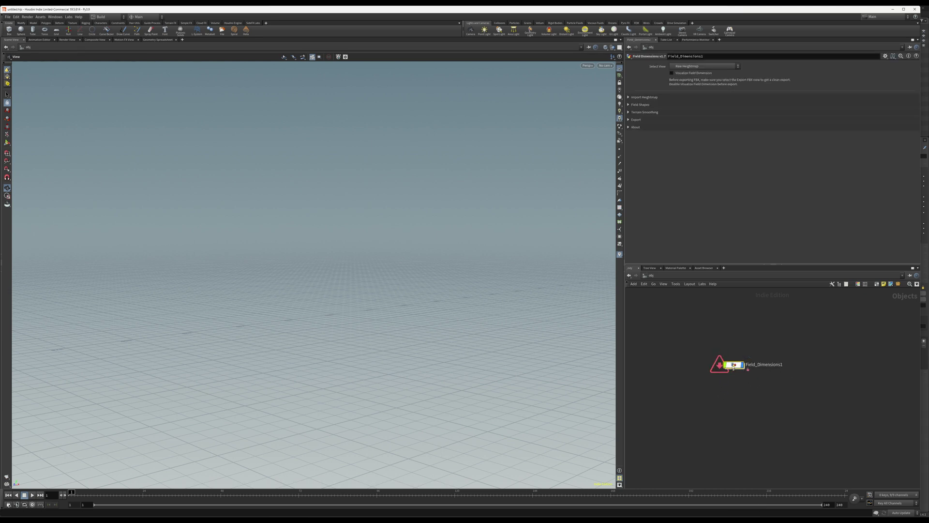
{"action": "mouse_move", "coordinate": [733, 367]}
{"action": "left_click_drag", "start_coordinate": [732, 368], "coordinate": [734, 362]}
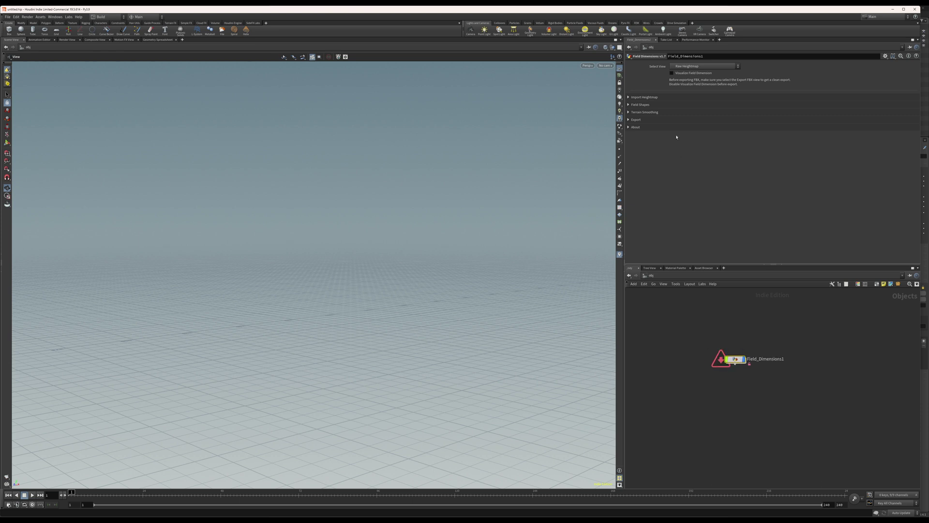
Load the map_dem_houdini.png heightmap from the FS22_TestBench map data into the Field Dimensions node and frame the terrain.
{"action": "left_click", "coordinate": [628, 98]}
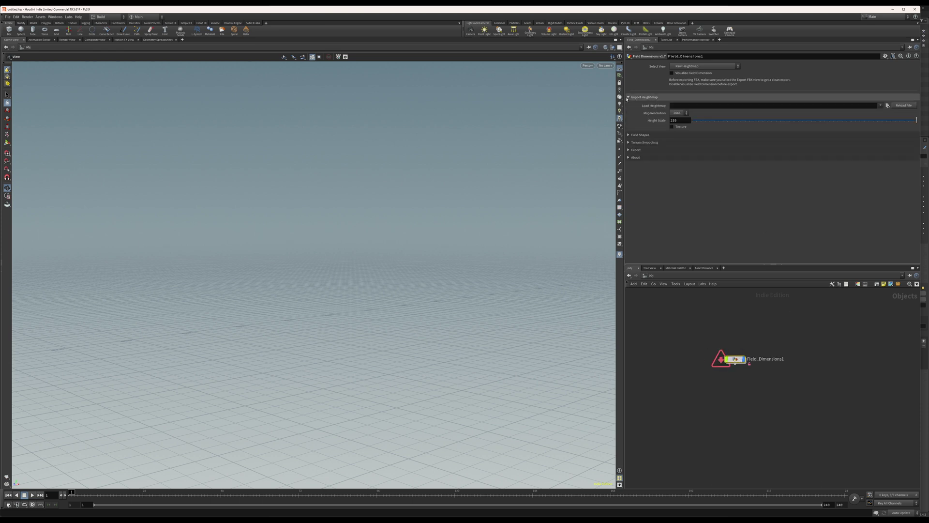
{"action": "left_click", "coordinate": [880, 106]}
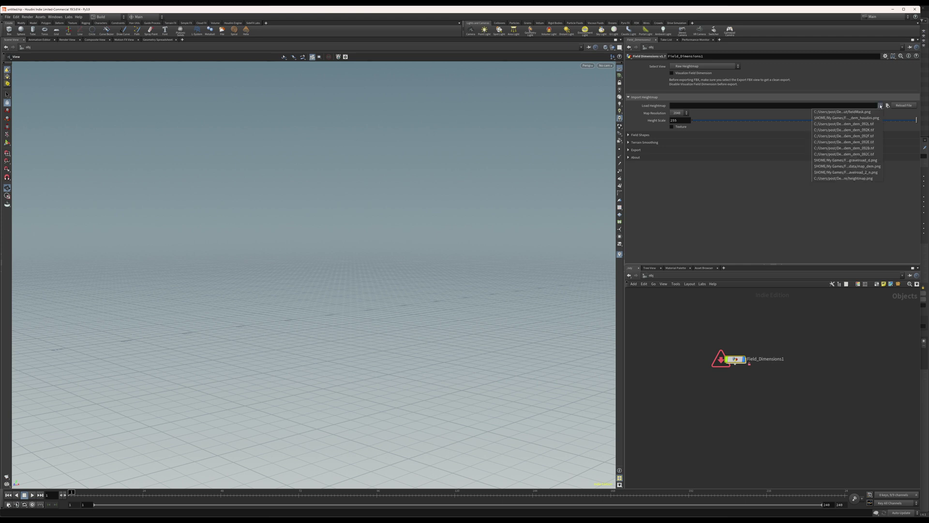
{"action": "left_click", "coordinate": [864, 119]}
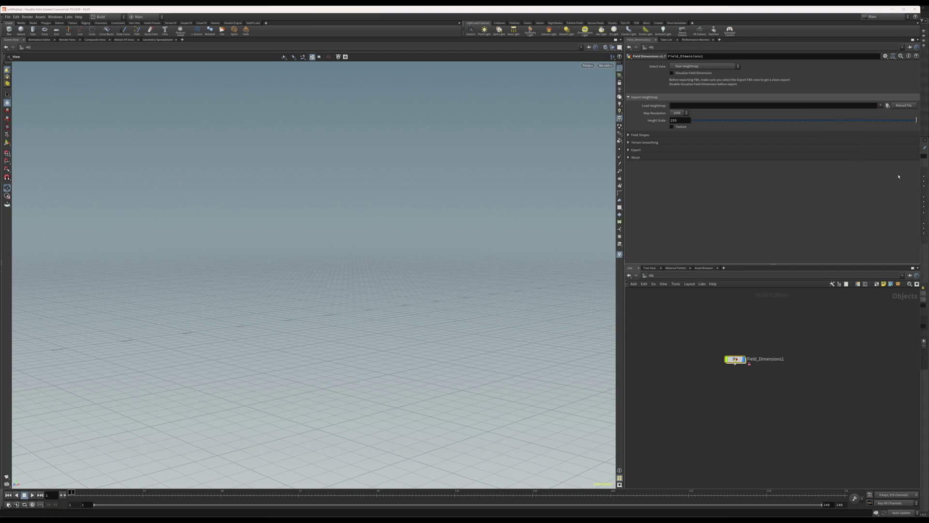
{"action": "left_click_drag", "start_coordinate": [608, 332], "coordinate": [445, 324]}
{"action": "key", "text": "f"}
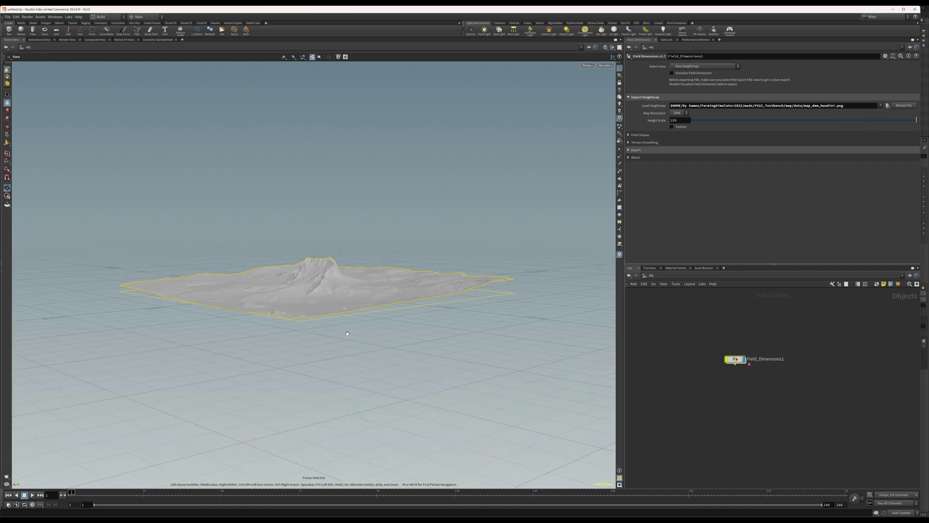
{"action": "left_click_drag", "start_coordinate": [335, 266], "coordinate": [417, 254]}
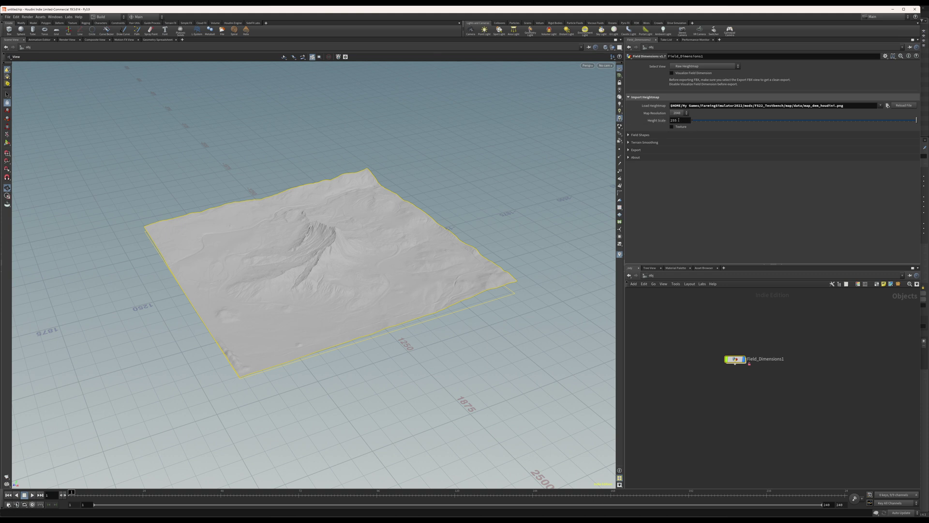
Set the imported heightmap's height scale to 250.
{"action": "left_click", "coordinate": [678, 114]}
{"action": "left_click", "coordinate": [680, 132]}
{"action": "left_click", "coordinate": [678, 120]}
{"action": "type", "text": "0"}
{"action": "key", "text": "Return"}
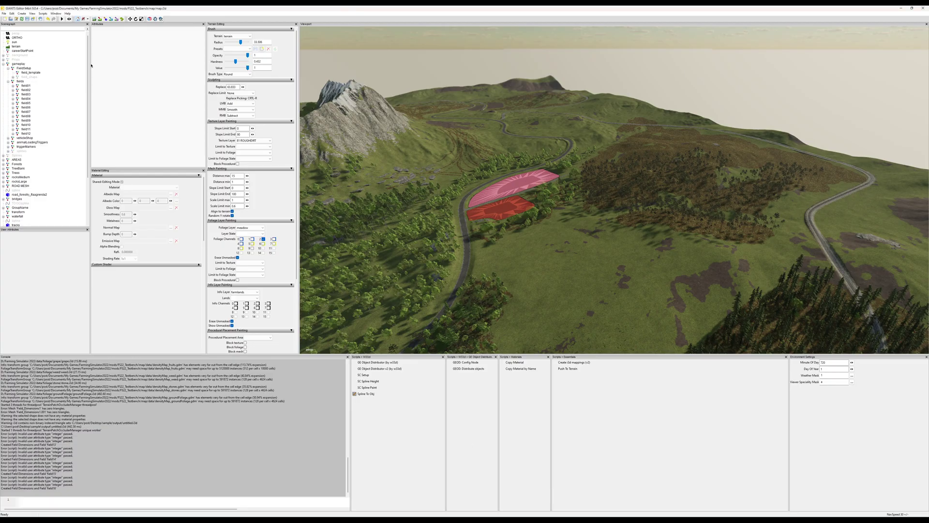
Switch to GIANTS Editor, check the terrain object's height scale in its Terrain attributes, and return to Houdini.
{"action": "left_click", "coordinate": [19, 47]}
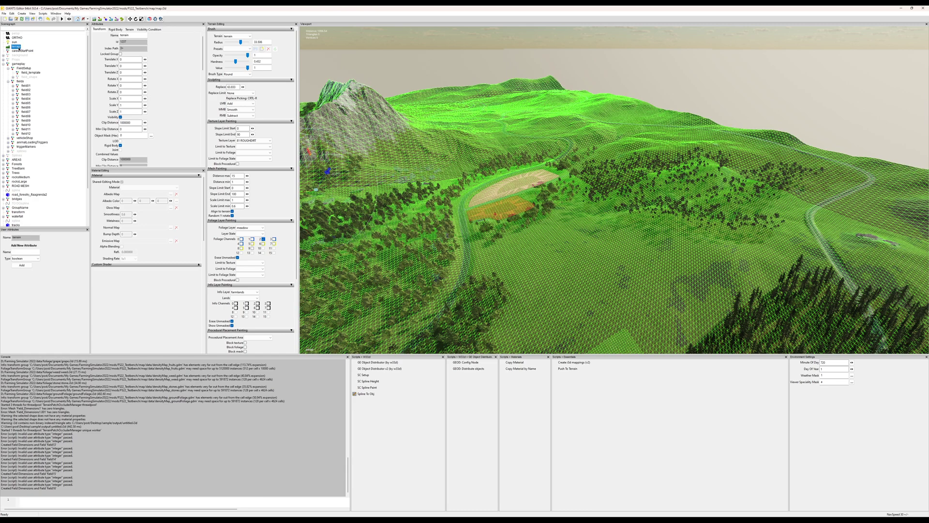
{"action": "left_click", "coordinate": [131, 31]}
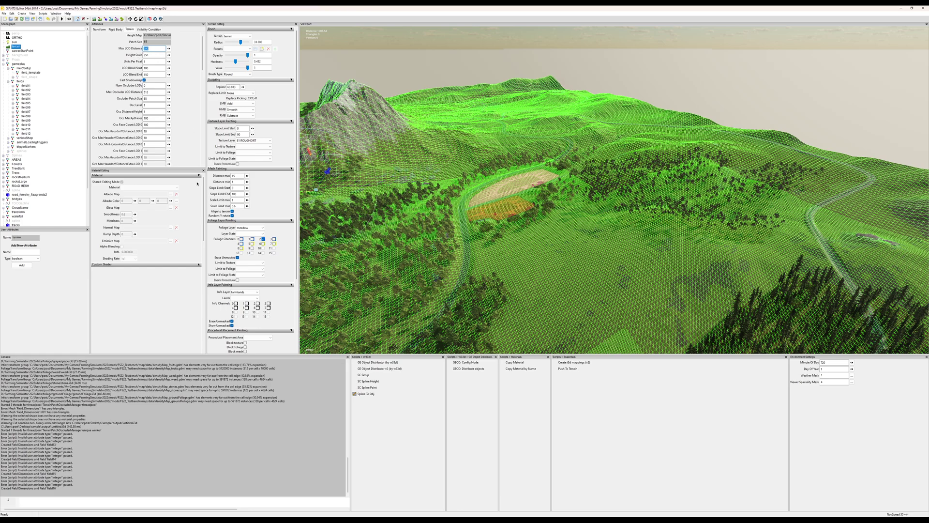
{"action": "left_click", "coordinate": [512, 493]}
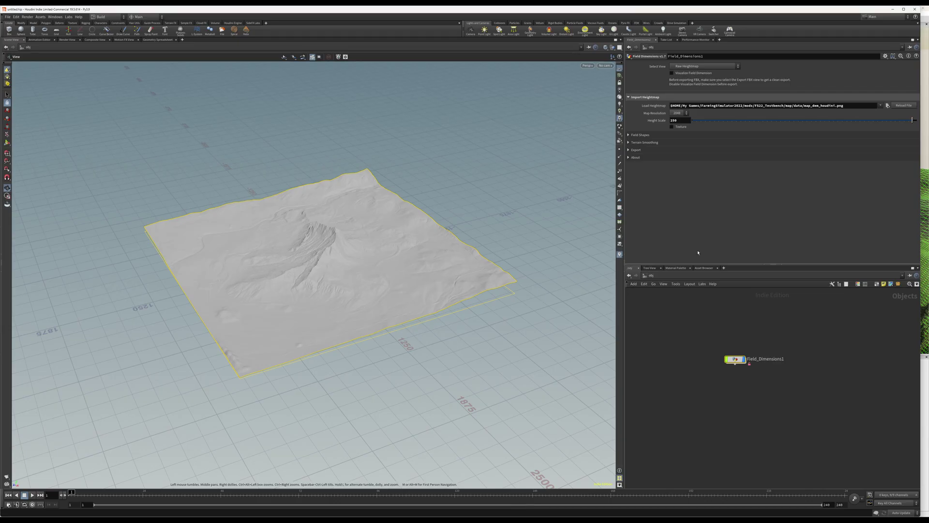
Collapse the node's Import Heightmap settings and expand its Field Shapes settings.
{"action": "left_click_drag", "start_coordinate": [735, 360], "coordinate": [735, 364]}
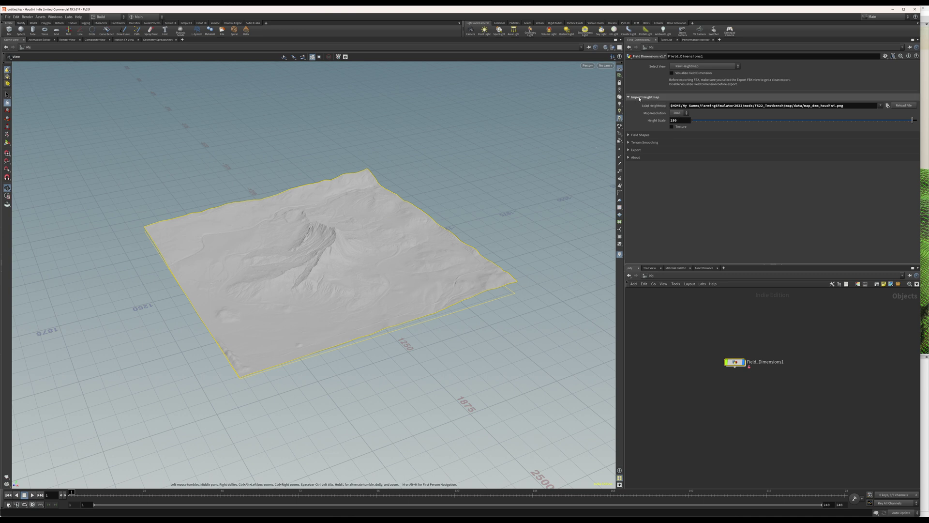
{"action": "left_click", "coordinate": [640, 98]}
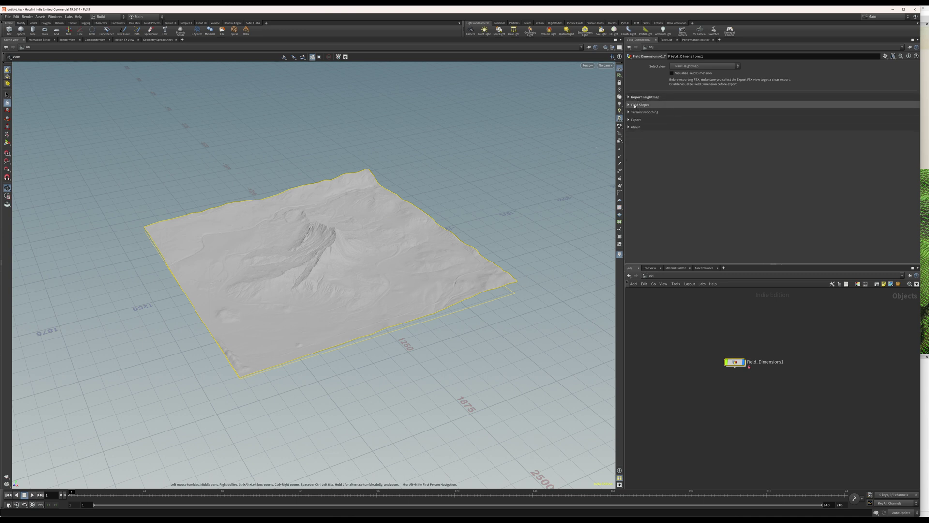
{"action": "left_click", "coordinate": [636, 105]}
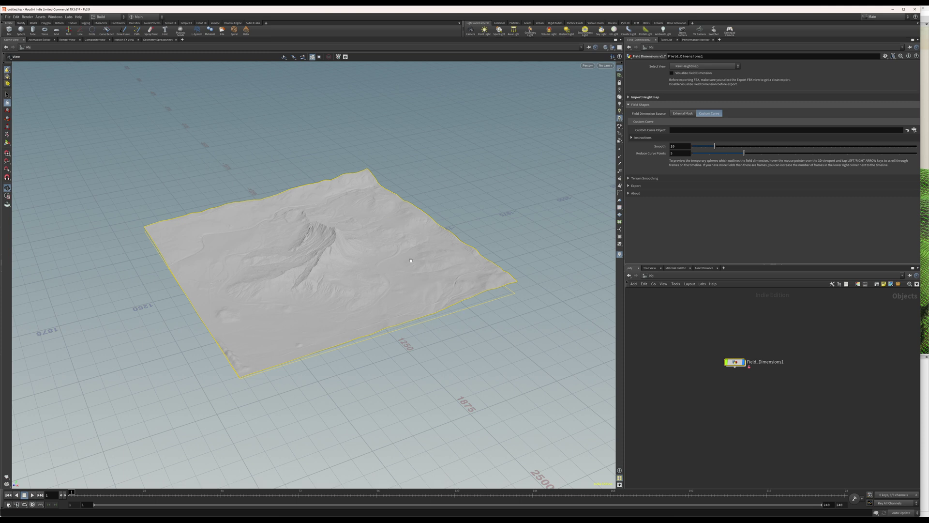
{"action": "left_click_drag", "start_coordinate": [360, 222], "coordinate": [211, 290], "text": "alt"}
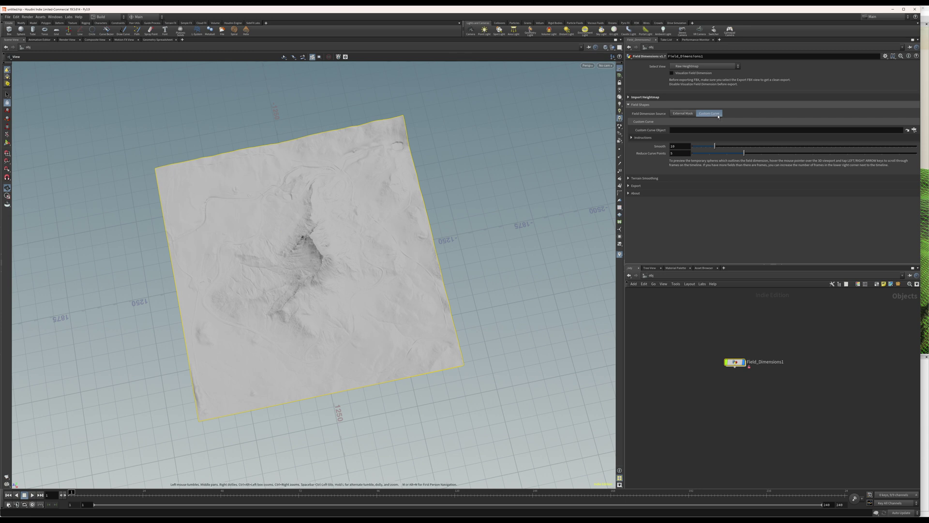
{"action": "scroll", "coordinate": [407, 330], "scroll_direction": "up", "scroll_amount": 10}
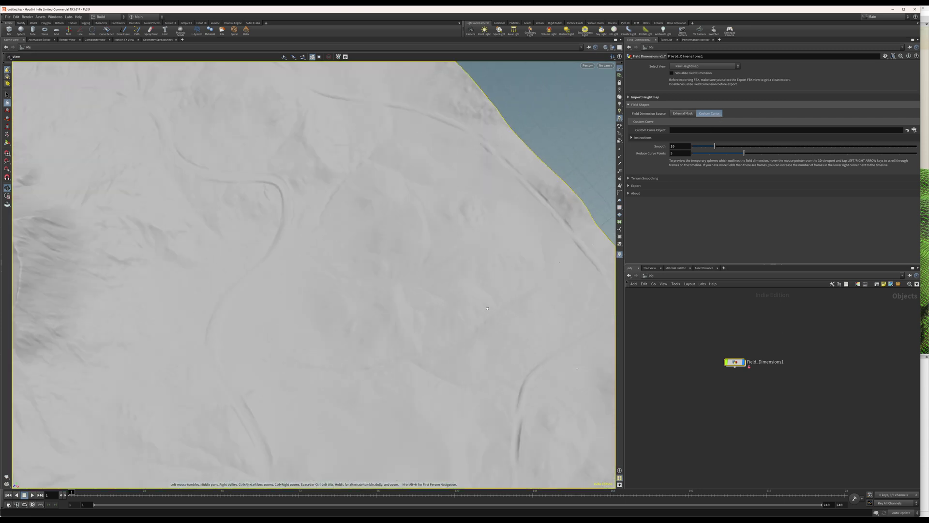
{"action": "scroll", "coordinate": [467, 314], "scroll_direction": "up", "scroll_amount": 3}
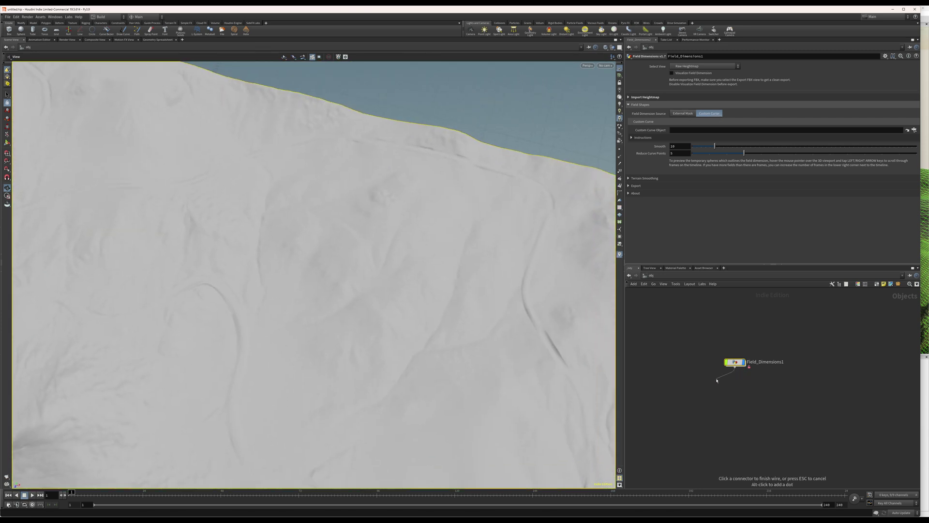
Add a Geometry node beside the Field Dimensions node and name it curve.
{"action": "key", "text": "Tab"}
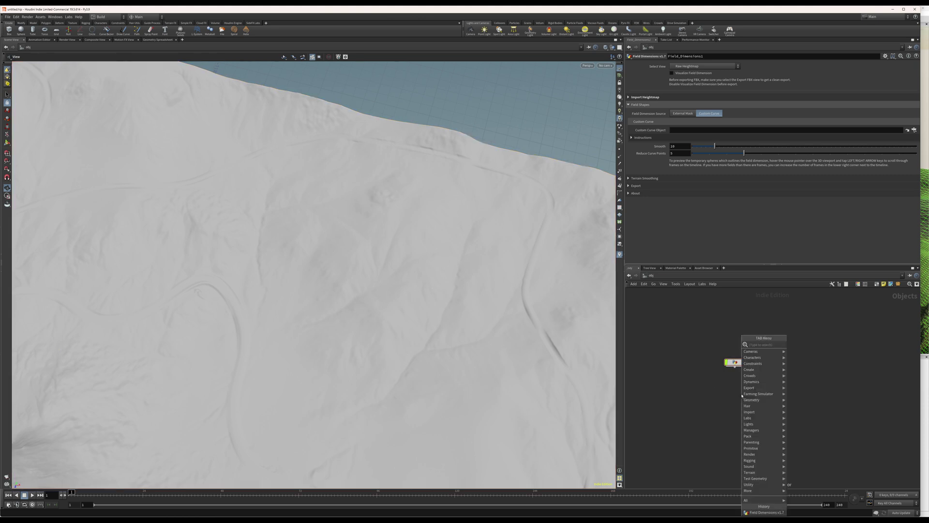
{"action": "type", "text": "geo"}
{"action": "key", "text": "Return"}
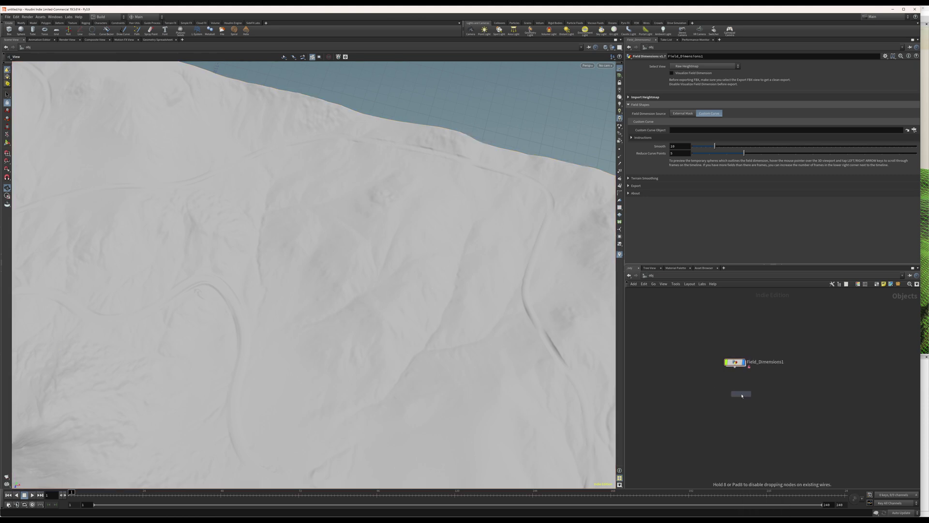
{"action": "left_click", "coordinate": [709, 381]}
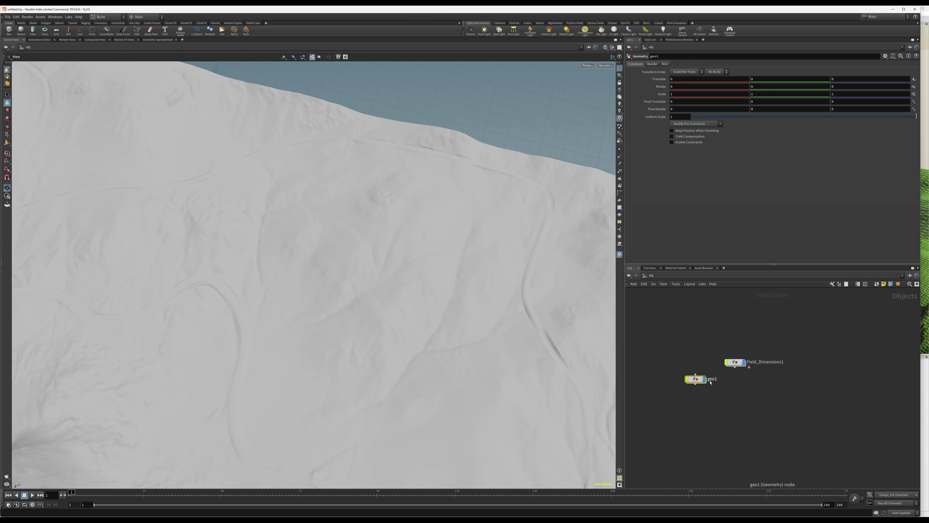
{"action": "double_click", "coordinate": [711, 379]}
{"action": "type", "text": "curve"}
{"action": "key", "text": "Return"}
Add a Curve Polygon node inside the curve geometry object.
{"action": "double_click", "coordinate": [696, 381]}
{"action": "key", "text": "Tab"}
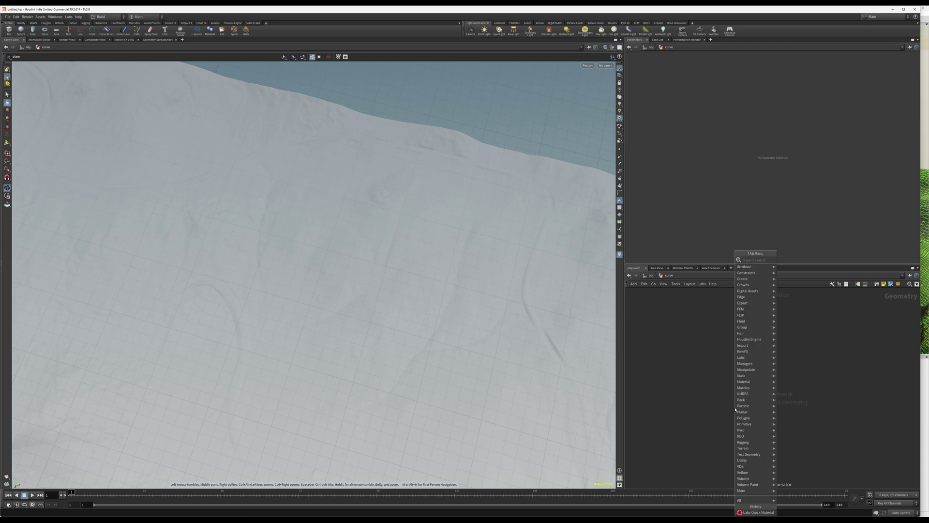
{"action": "type", "text": "curve"}
{"action": "key", "text": "Down"}
{"action": "key", "text": "Down"}
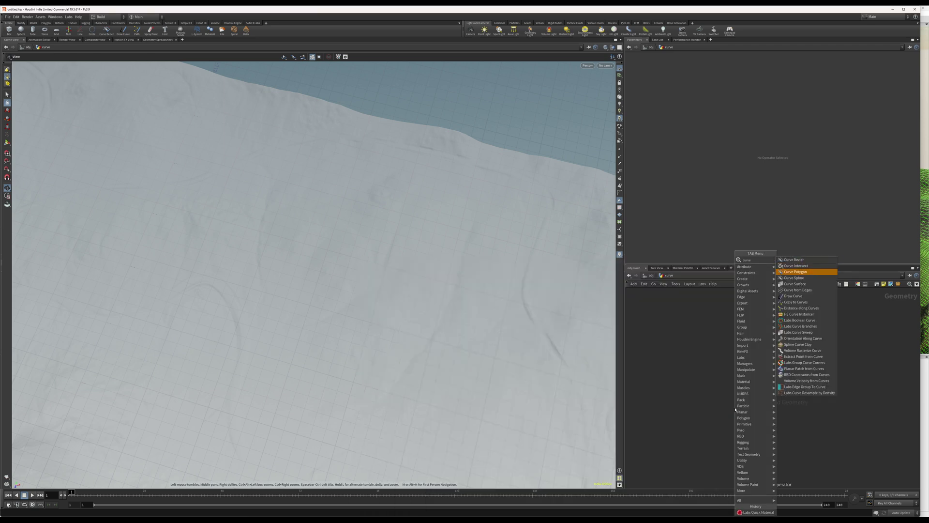
{"action": "key", "text": "Return"}
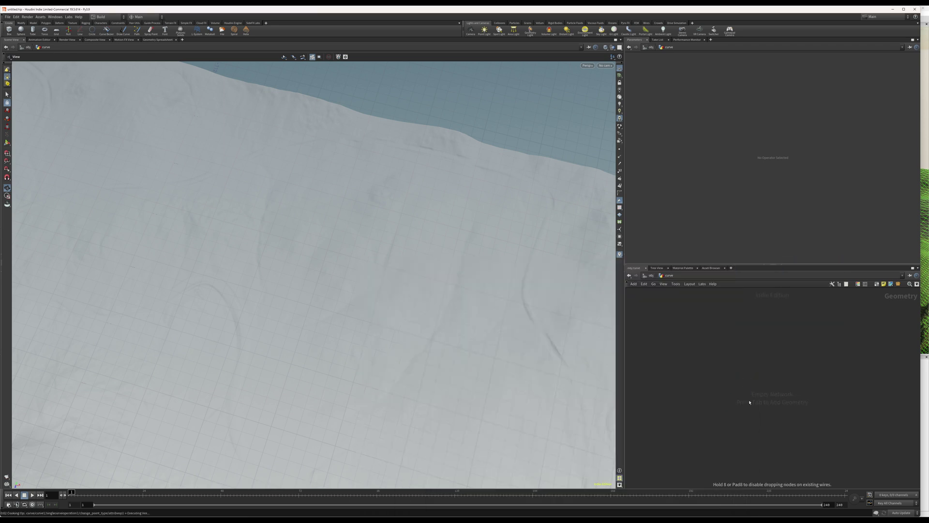
{"action": "left_click", "coordinate": [745, 376]}
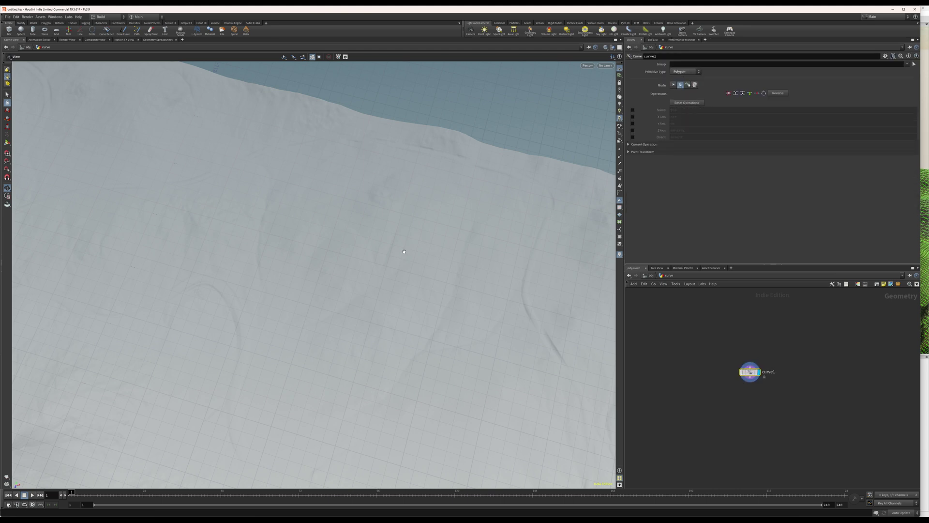
Draw a closed five-point polygon on the terrain near the curved road as the first field outline.
{"action": "left_click_drag", "start_coordinate": [377, 309], "coordinate": [342, 310], "text": "alt"}
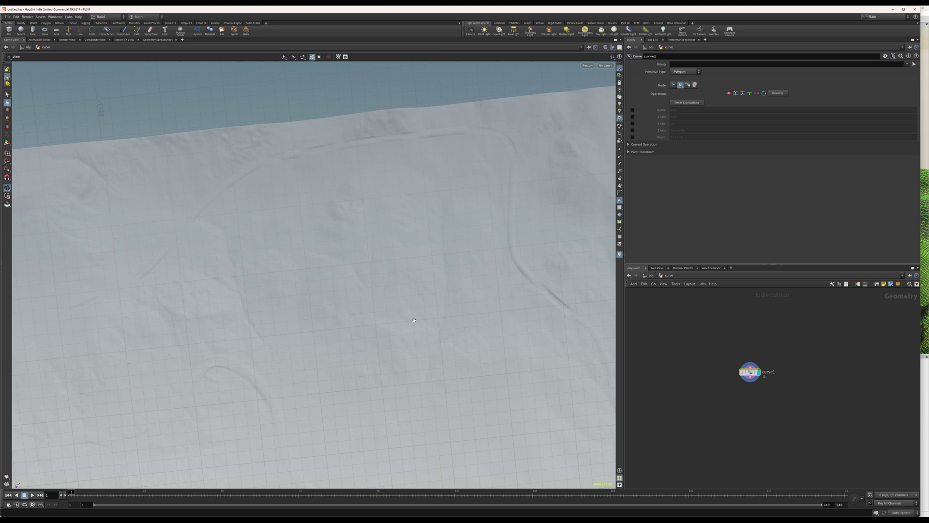
{"action": "key", "text": "Return"}
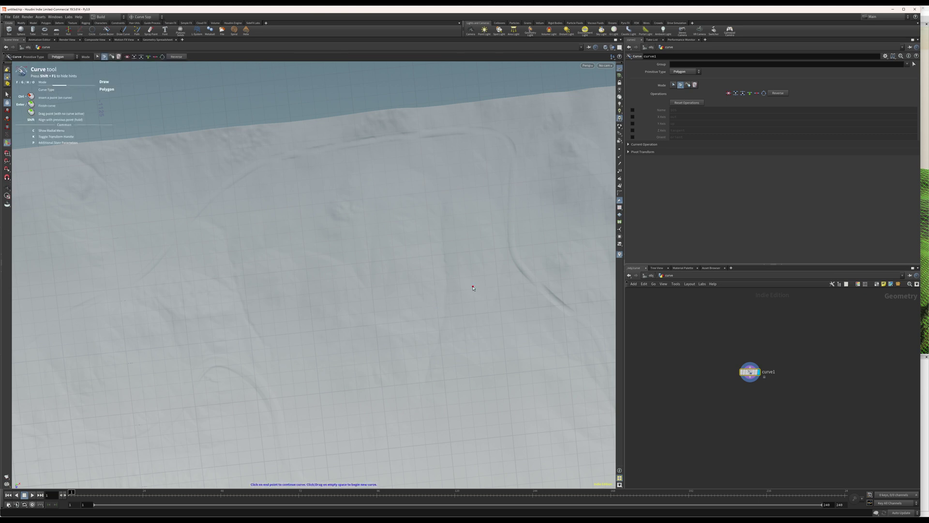
{"action": "left_click", "coordinate": [473, 286]}
{"action": "left_click", "coordinate": [429, 290]}
{"action": "left_click", "coordinate": [451, 245]}
{"action": "left_click", "coordinate": [476, 244]}
{"action": "left_click", "coordinate": [472, 287]}
{"action": "key", "text": "space"}
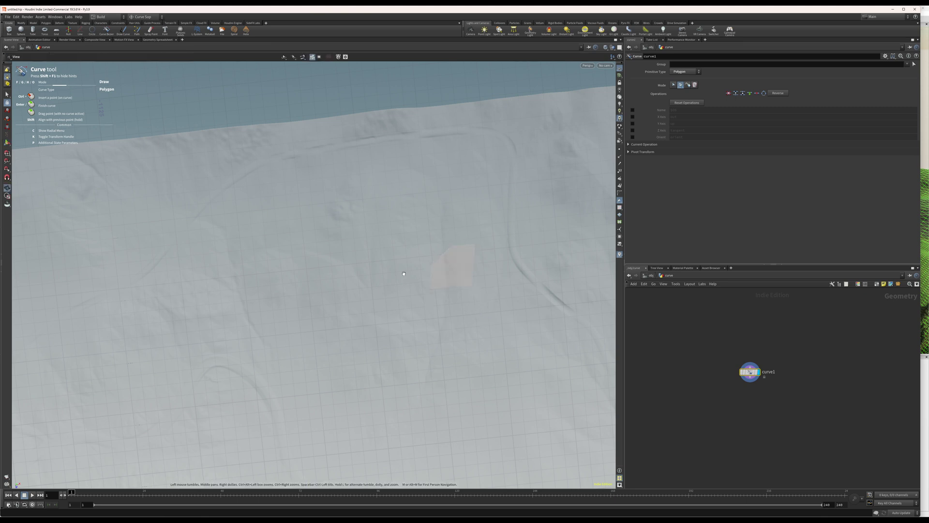
Draw a second closed polygon field outline on the terrain right beside the first one and finish the curve.
{"action": "left_click_drag", "start_coordinate": [462, 309], "coordinate": [464, 290]}
{"action": "left_click", "coordinate": [468, 291]}
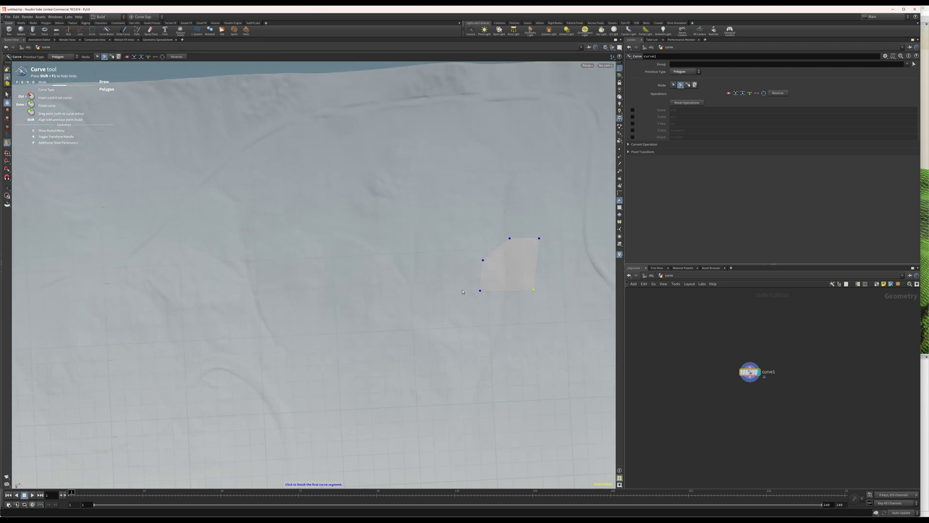
{"action": "left_click", "coordinate": [411, 293]}
{"action": "left_click", "coordinate": [471, 291]}
{"action": "key", "text": "Escape"}
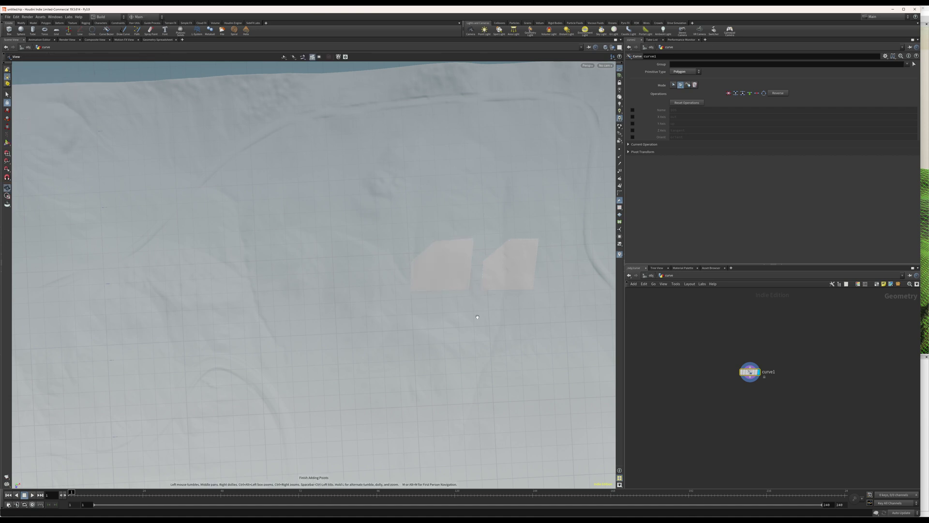
Return to the object level and assign the curve node as the Field Dimensions node's custom curve object.
{"action": "left_click_drag", "start_coordinate": [477, 316], "coordinate": [380, 267]}
{"action": "left_click", "coordinate": [651, 276]}
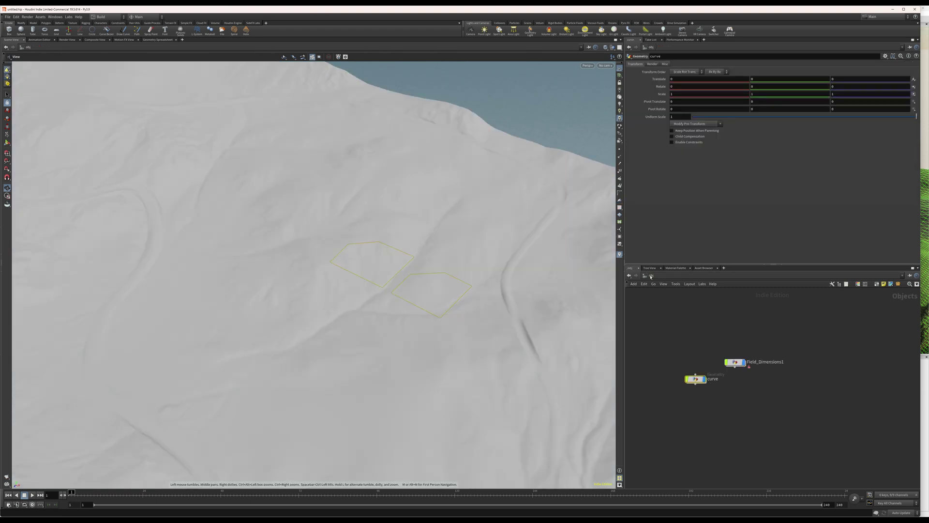
{"action": "left_click", "coordinate": [734, 362]}
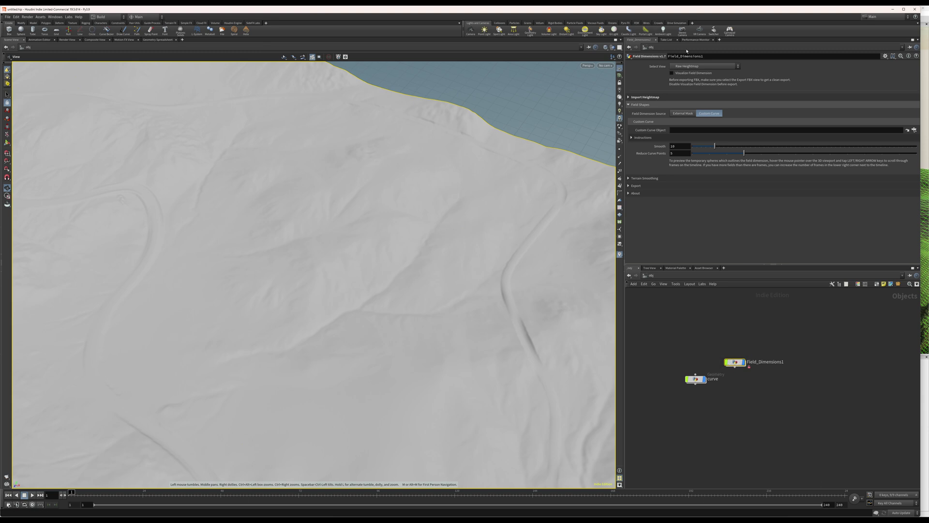
{"action": "left_click_drag", "start_coordinate": [695, 375], "coordinate": [677, 131]}
Set the Field Dimensions node's view to Field Mask to display the field areas on the terrain.
{"action": "left_click", "coordinate": [698, 67]}
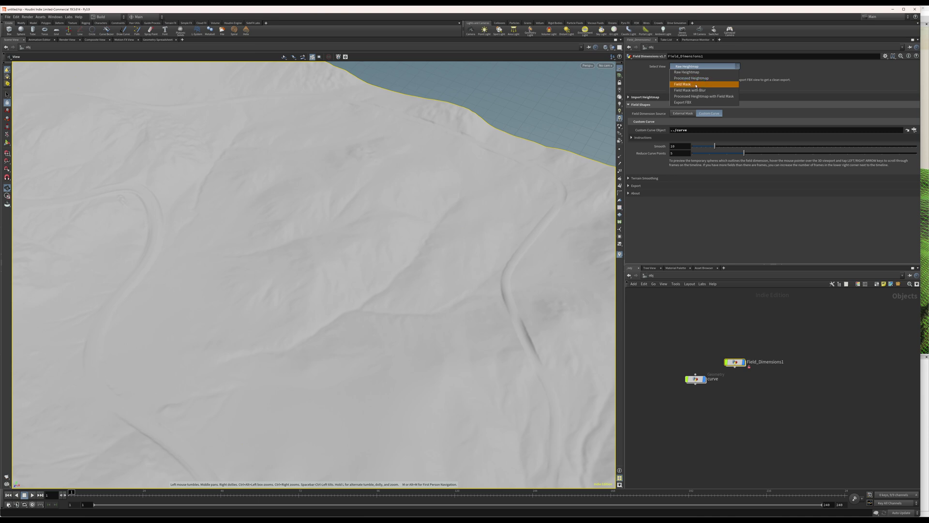
{"action": "left_click", "coordinate": [693, 84]}
{"action": "left_click_drag", "start_coordinate": [409, 249], "coordinate": [474, 244]}
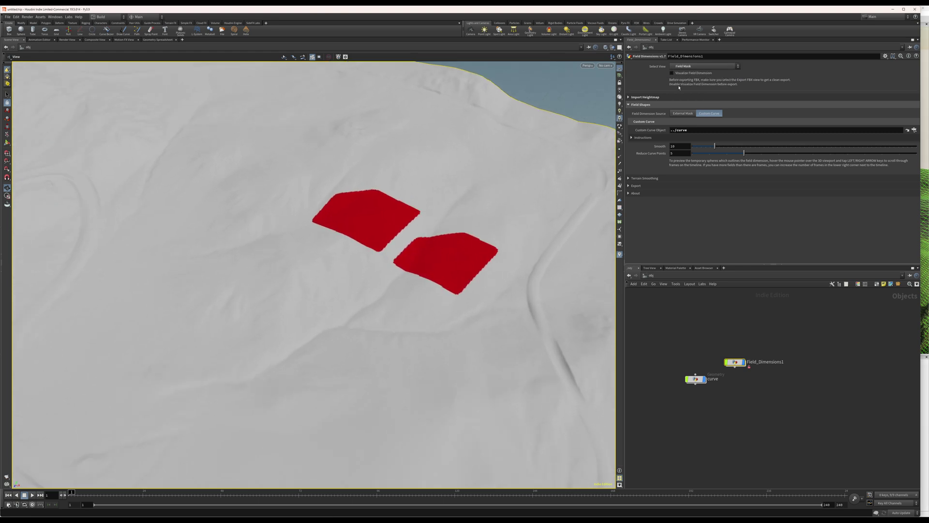
Look over the two red field masks on the terrain and change the field dimension source to External Mask.
{"action": "left_click_drag", "start_coordinate": [371, 242], "coordinate": [342, 262]}
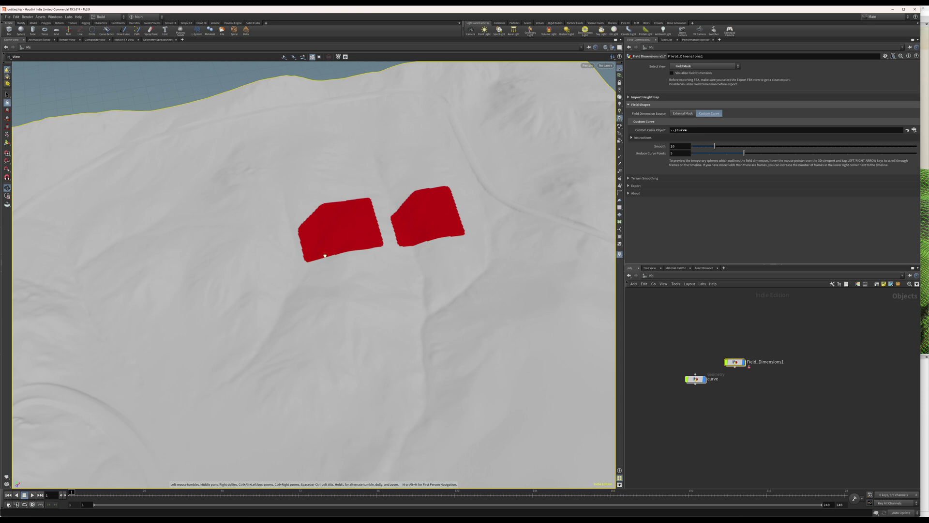
{"action": "right_click_drag", "start_coordinate": [325, 255], "coordinate": [491, 208]}
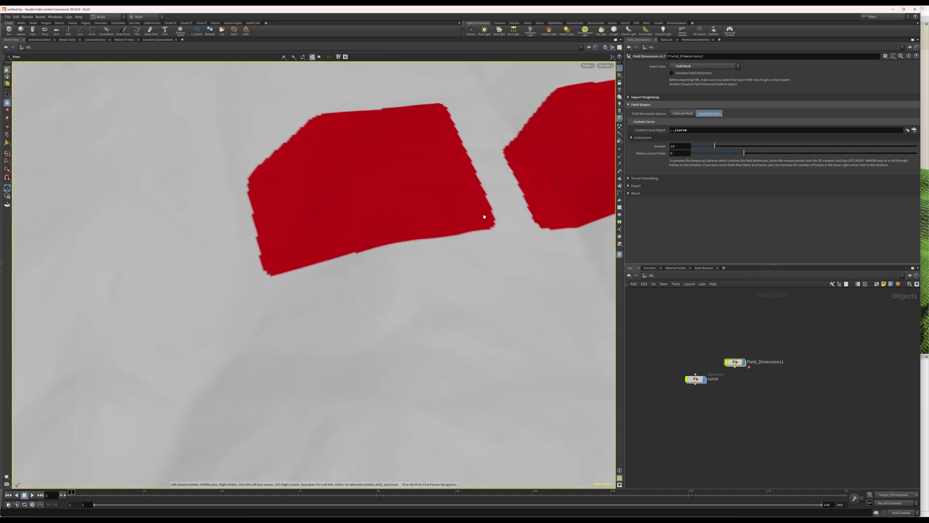
{"action": "scroll", "coordinate": [484, 217], "scroll_direction": "down", "scroll_amount": 5}
{"action": "left_click_drag", "start_coordinate": [485, 217], "coordinate": [411, 282]}
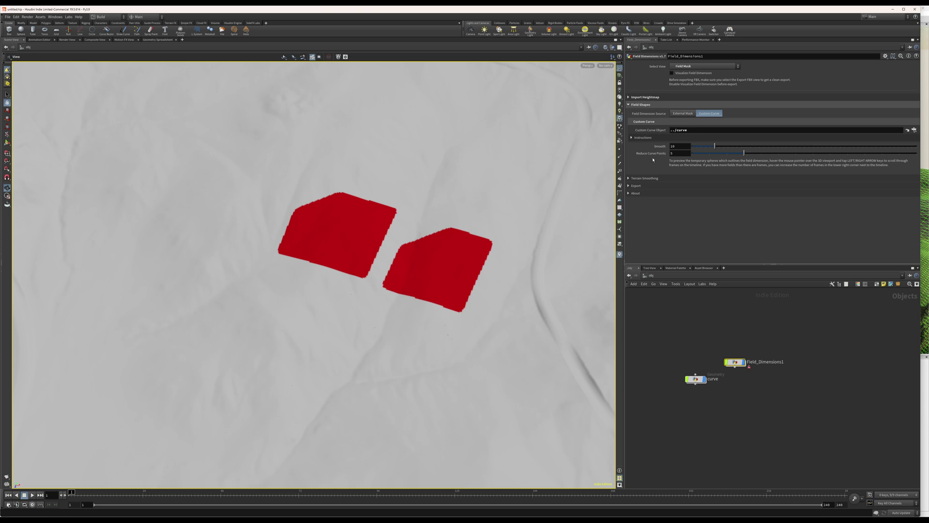
{"action": "left_click_drag", "start_coordinate": [419, 284], "coordinate": [291, 243]}
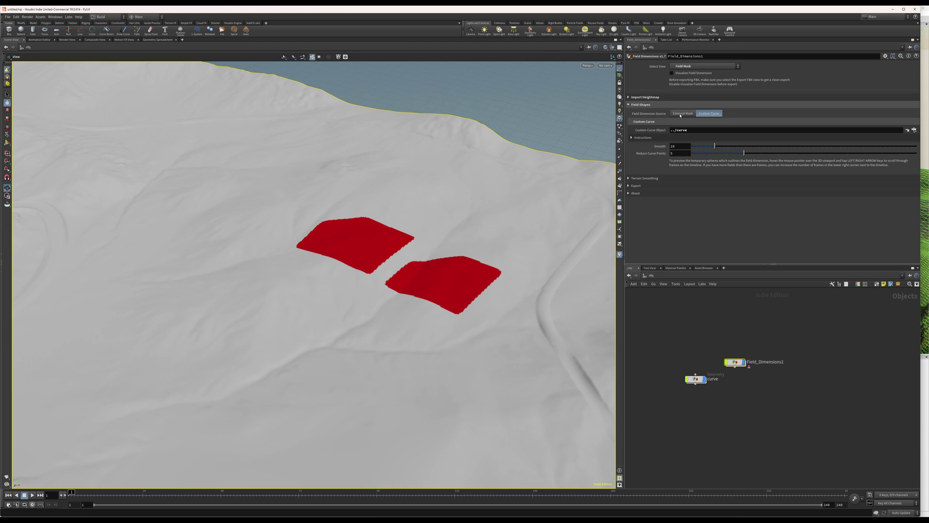
{"action": "left_click", "coordinate": [681, 114]}
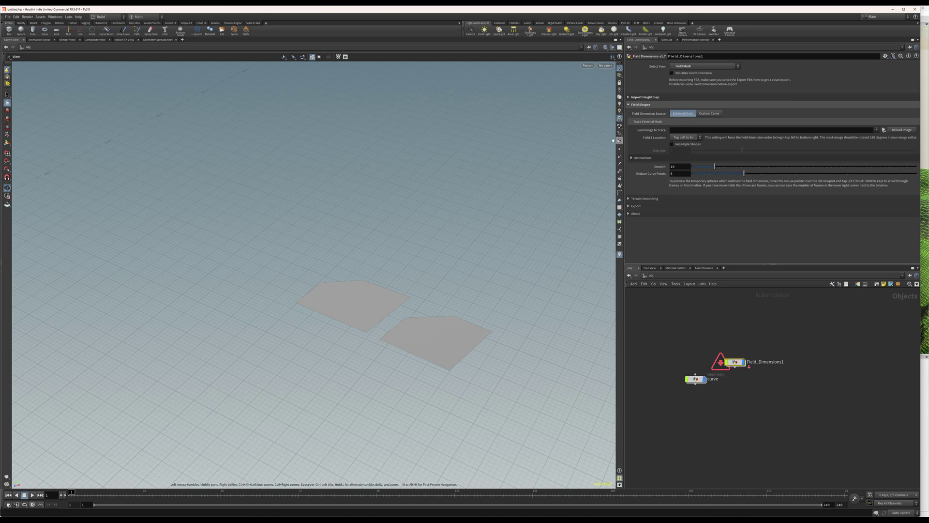
Switch to Photoshop to view the black-and-white field mask image, and return to Houdini.
{"action": "mouse_move", "coordinate": [704, 381]}
{"action": "mouse_move", "coordinate": [502, 519]}
{"action": "left_click", "coordinate": [525, 496]}
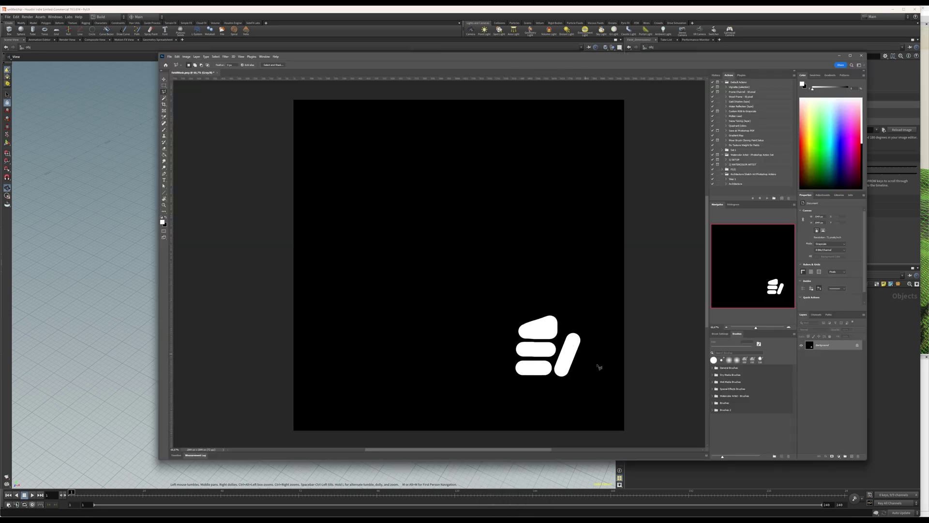
{"action": "left_click", "coordinate": [426, 16]}
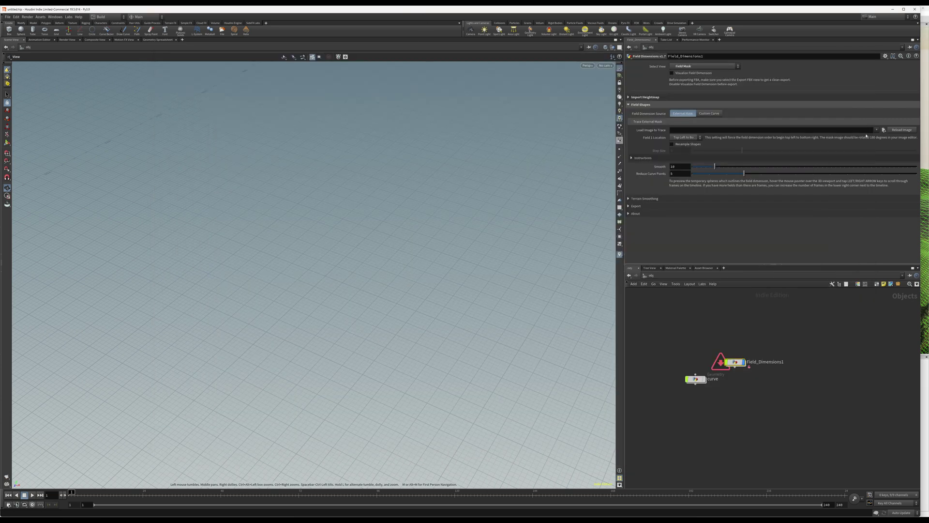
Load the recent image fieldMask.png as the external mask to trace for the field shapes.
{"action": "left_click", "coordinate": [876, 131]}
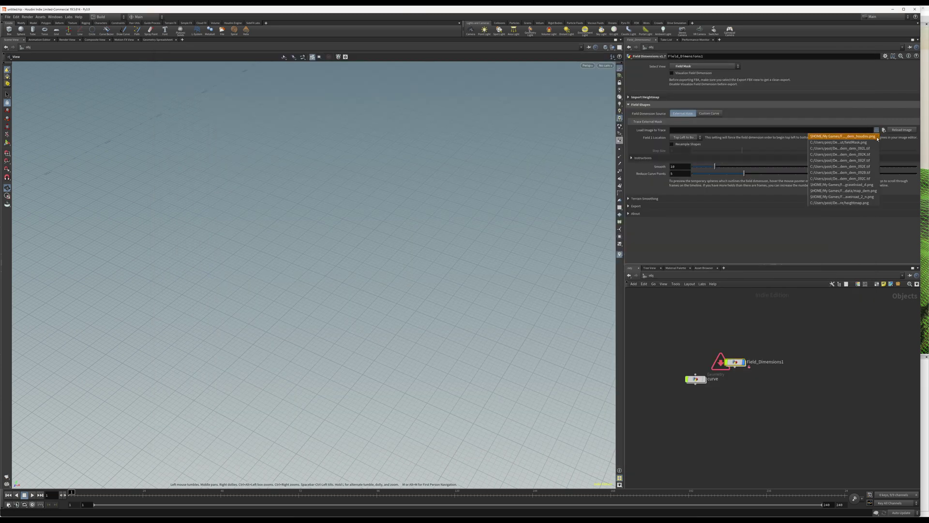
{"action": "left_click", "coordinate": [851, 138]}
{"action": "scroll", "coordinate": [412, 304], "scroll_direction": "down", "scroll_amount": 5}
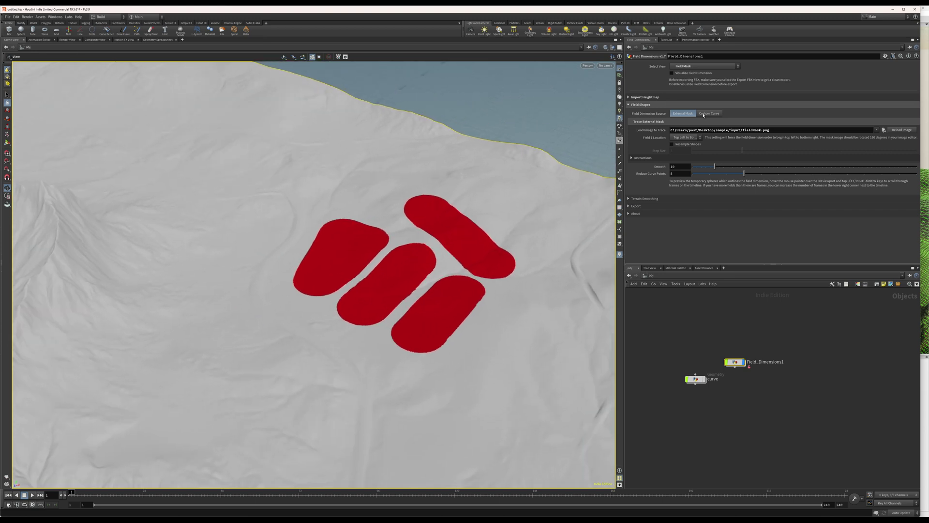
{"action": "left_click_drag", "start_coordinate": [416, 259], "coordinate": [426, 255]}
{"action": "triple_click", "coordinate": [794, 129]}
{"action": "key", "text": "BackSpace"}
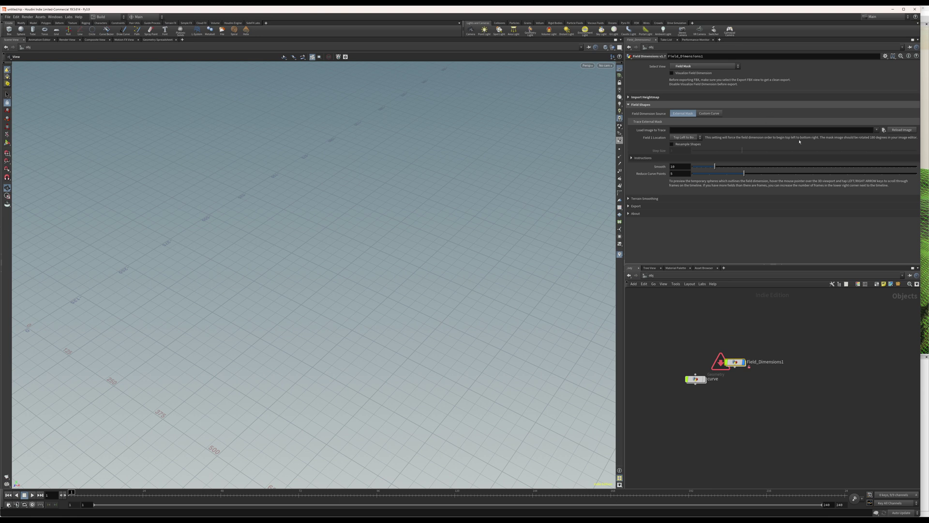
{"action": "key", "text": "ctrl+z"}
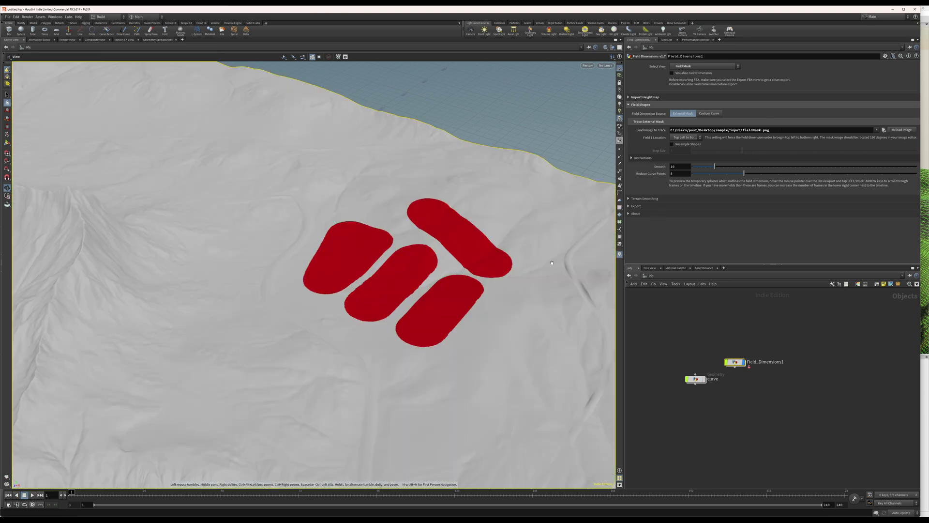
{"action": "key", "text": "h"}
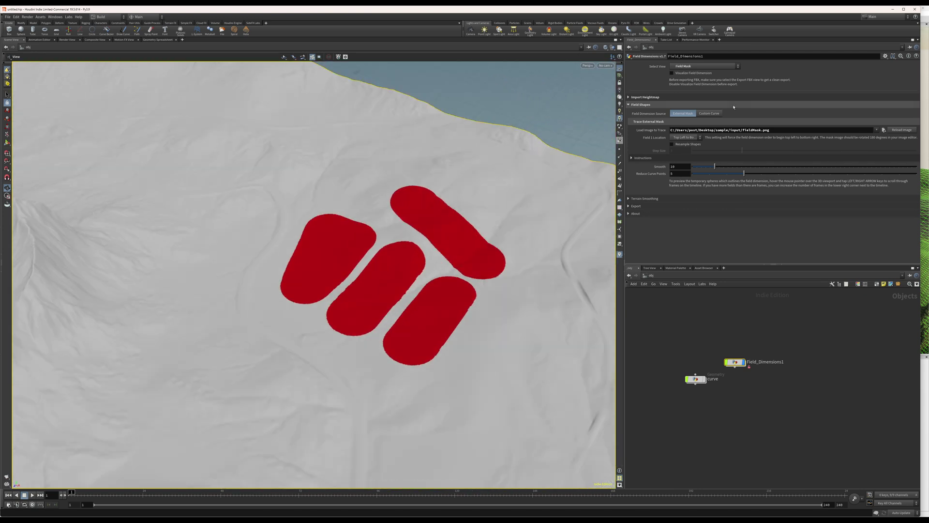
Switch the field dimension source to Custom Curve for comparison, and return it to External Mask.
{"action": "left_click", "coordinate": [710, 113]}
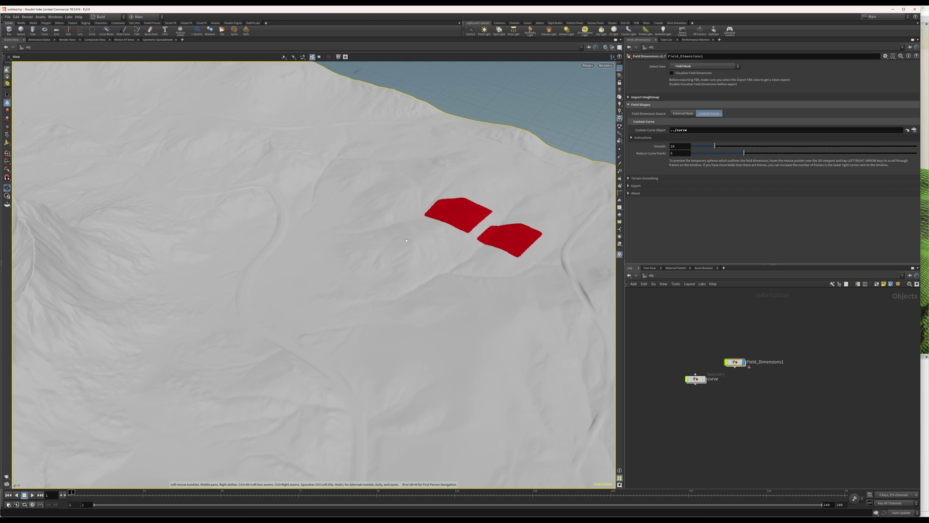
{"action": "left_click_drag", "start_coordinate": [389, 242], "coordinate": [502, 199]}
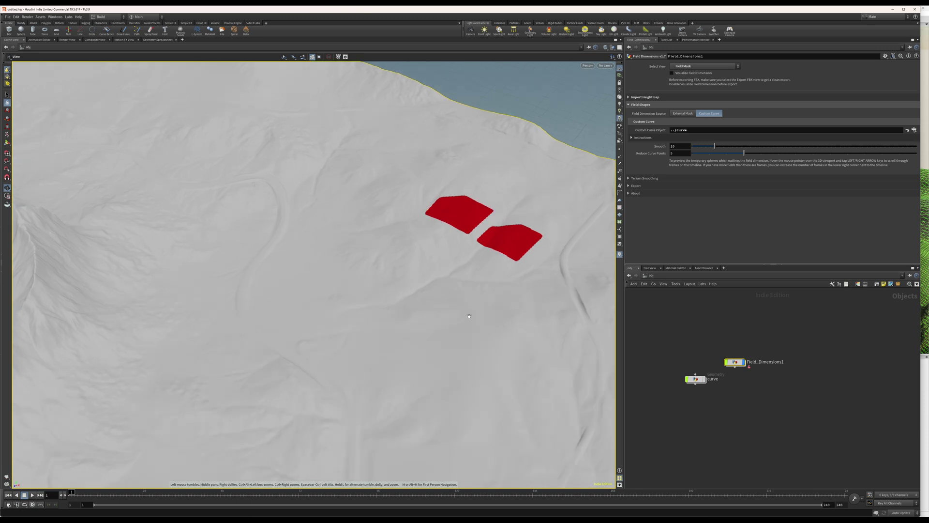
{"action": "left_click", "coordinate": [683, 113]}
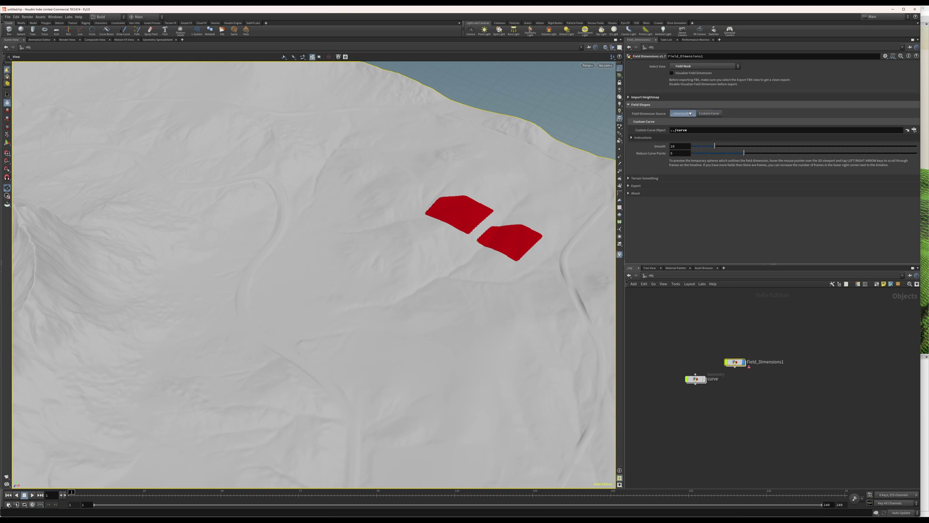
Collapse the Field Shapes settings, open Terrain Smoothing, and set the node's view to Processed Heightmap.
{"action": "left_click", "coordinate": [647, 105]}
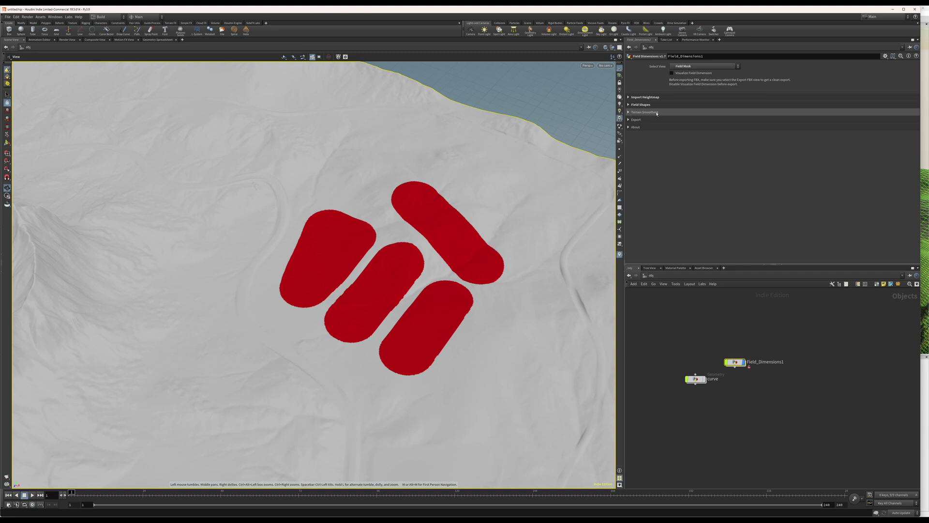
{"action": "left_click", "coordinate": [658, 113]}
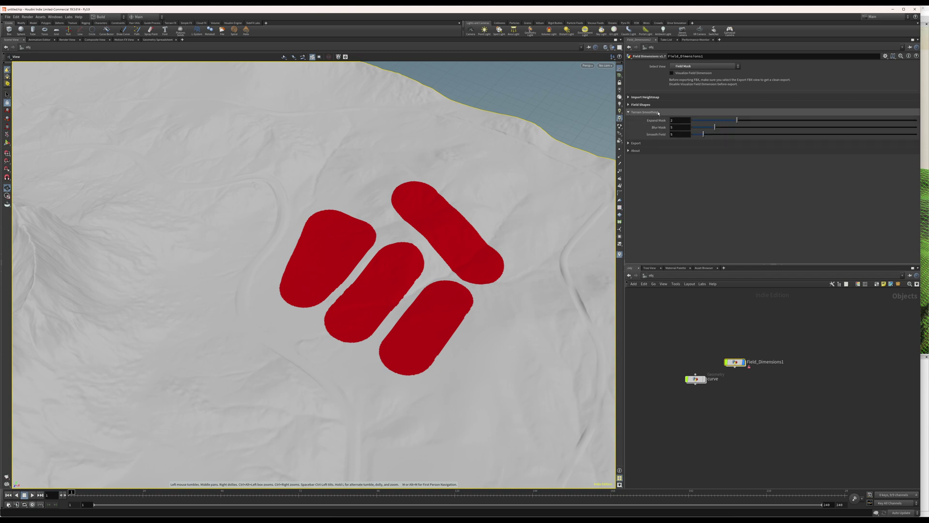
{"action": "scroll", "coordinate": [417, 326], "scroll_direction": "up", "scroll_amount": 10}
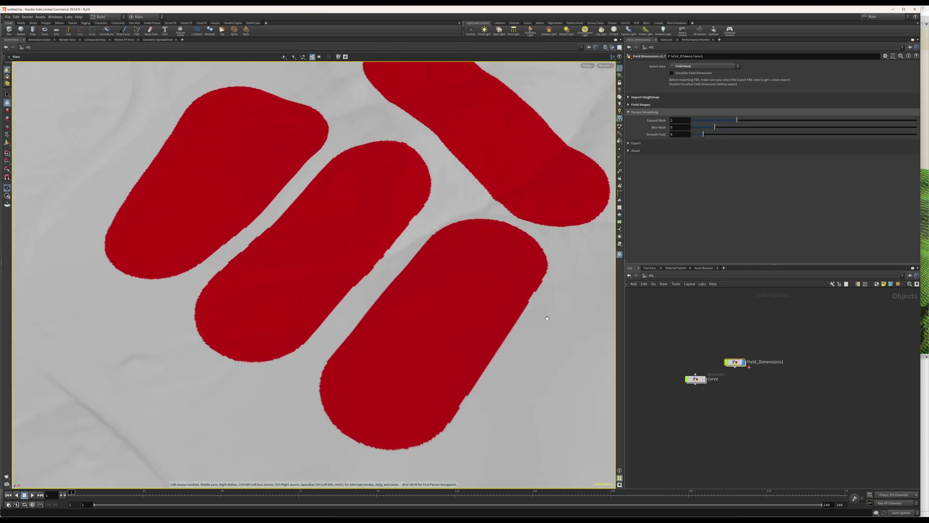
{"action": "left_click_drag", "start_coordinate": [478, 290], "coordinate": [377, 289]}
{"action": "left_click", "coordinate": [698, 66]}
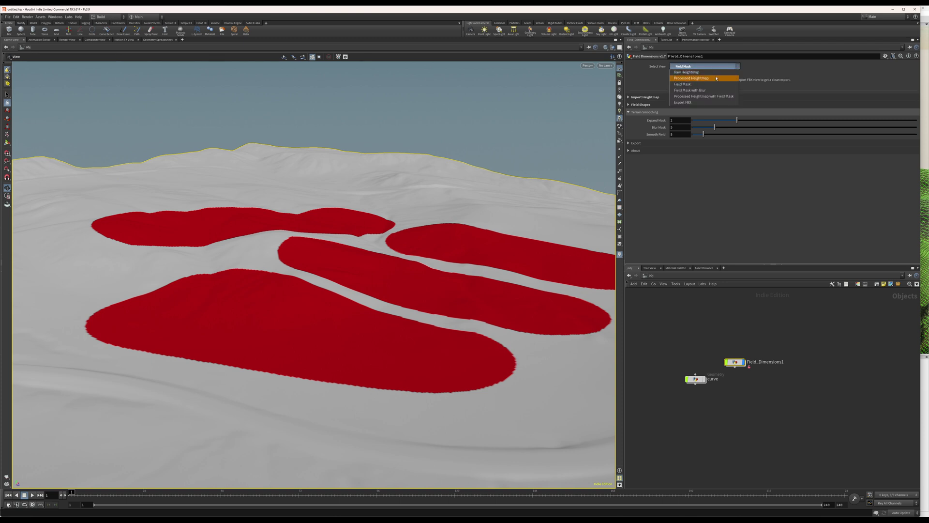
{"action": "left_click", "coordinate": [716, 78]}
{"action": "left_click_drag", "start_coordinate": [307, 282], "coordinate": [295, 267]}
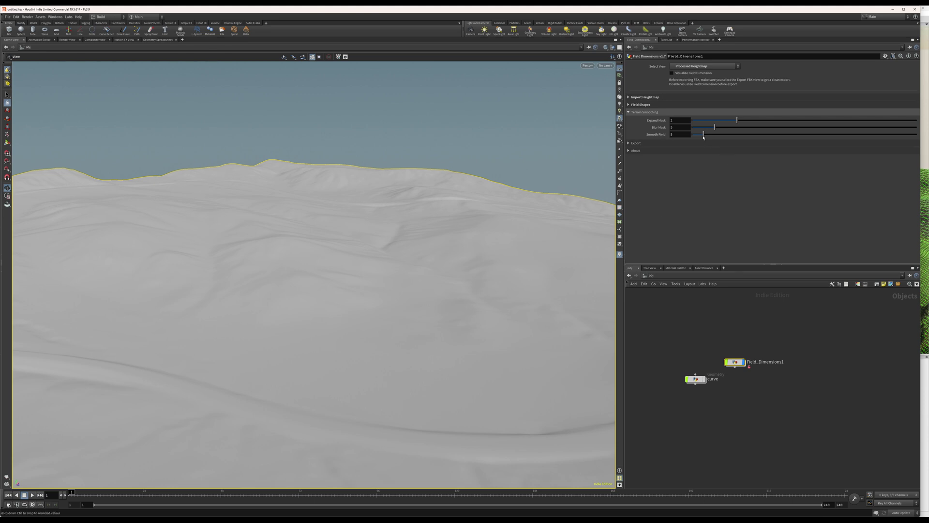
Raise the terrain's Smooth Field value to 100 and inspect the fields from a low angle.
{"action": "left_click_drag", "start_coordinate": [723, 135], "coordinate": [916, 134]}
{"action": "mouse_move", "coordinate": [387, 285]}
{"action": "left_mouse_down"}
{"action": "mouse_move", "coordinate": [474, 232]}
{"action": "mouse_move", "coordinate": [463, 256]}
{"action": "mouse_move", "coordinate": [384, 279]}
{"action": "left_mouse_up"}
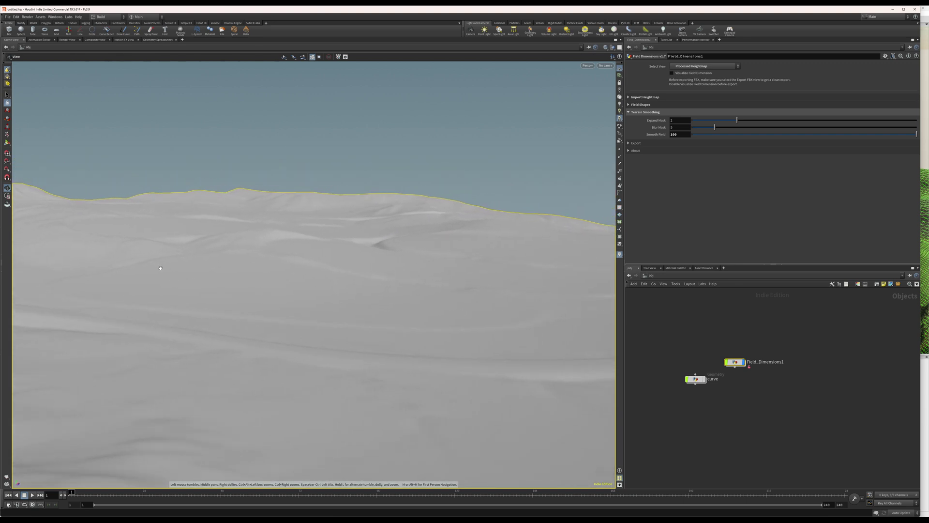
{"action": "left_click_drag", "start_coordinate": [367, 280], "coordinate": [387, 271]}
{"action": "left_click_drag", "start_coordinate": [491, 223], "coordinate": [485, 245]}
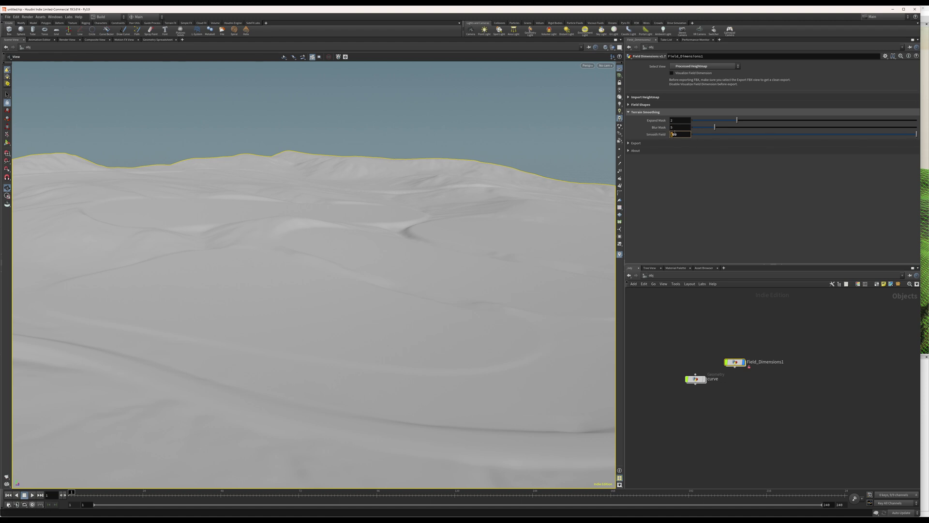
Try a Smooth Field value of 500 and examine how strongly it flattens the fields.
{"action": "key", "text": "Return"}
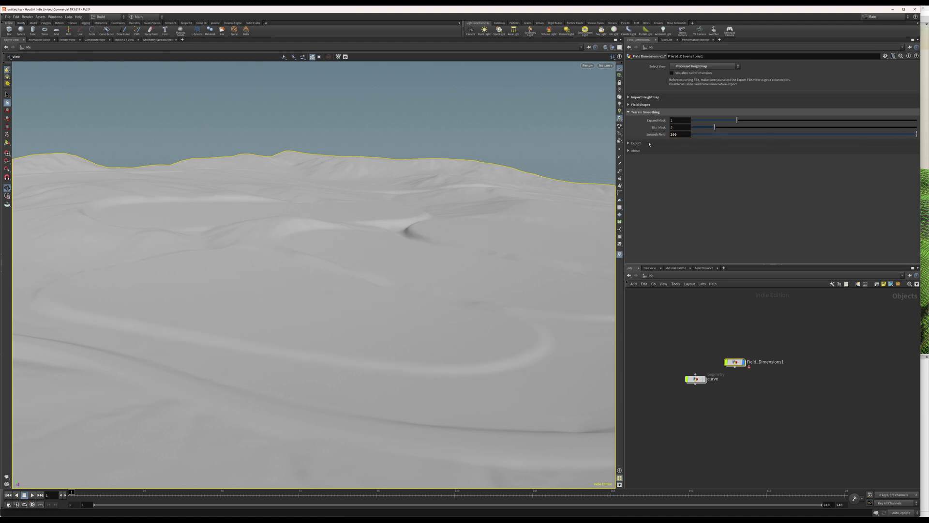
{"action": "left_click_drag", "start_coordinate": [211, 283], "coordinate": [254, 311]}
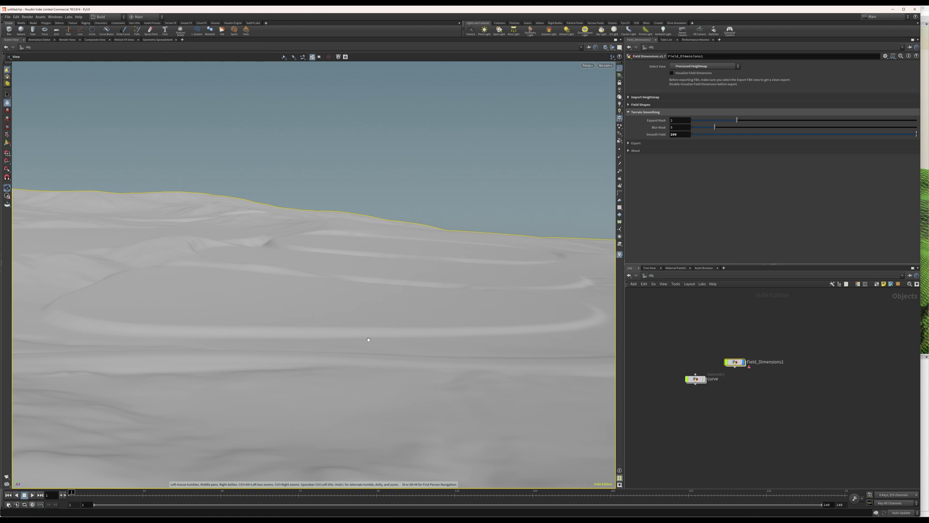
{"action": "type", "text": "500"}
{"action": "key", "text": "Return"}
{"action": "left_click_drag", "start_coordinate": [406, 283], "coordinate": [426, 290]}
Set Smooth Field back to 100 and check the smoothed field areas on the terrain.
{"action": "double_click", "coordinate": [673, 134]}
{"action": "type", "text": "100"}
{"action": "key", "text": "Return"}
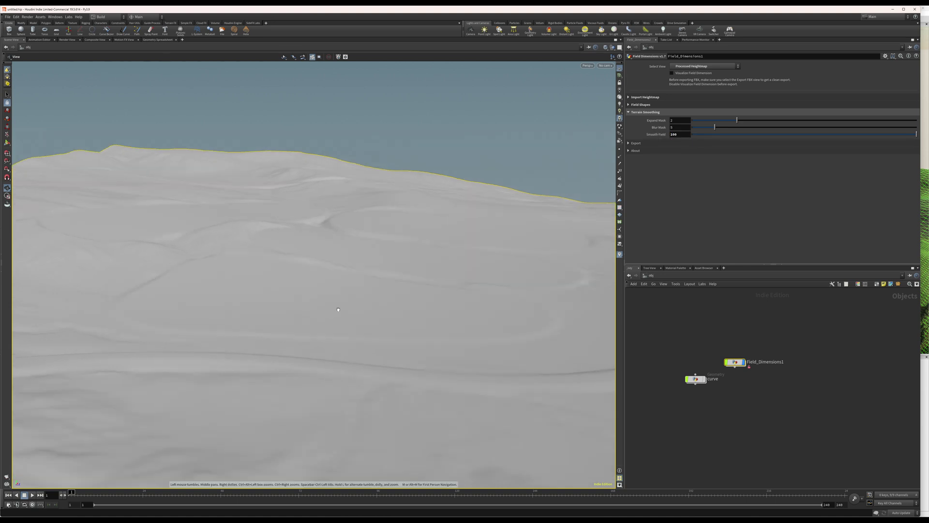
{"action": "left_click_drag", "start_coordinate": [339, 309], "coordinate": [325, 312]}
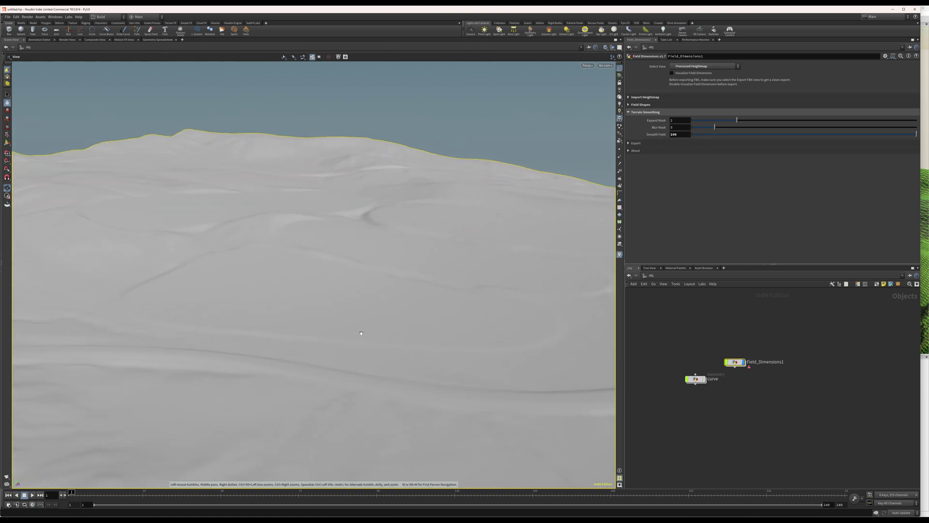
{"action": "left_click_drag", "start_coordinate": [248, 254], "coordinate": [242, 261]}
Set the view to Processed Heightmap with Field Mask and inspect the mask edges against the smoothed terrain.
{"action": "left_click", "coordinate": [704, 66]}
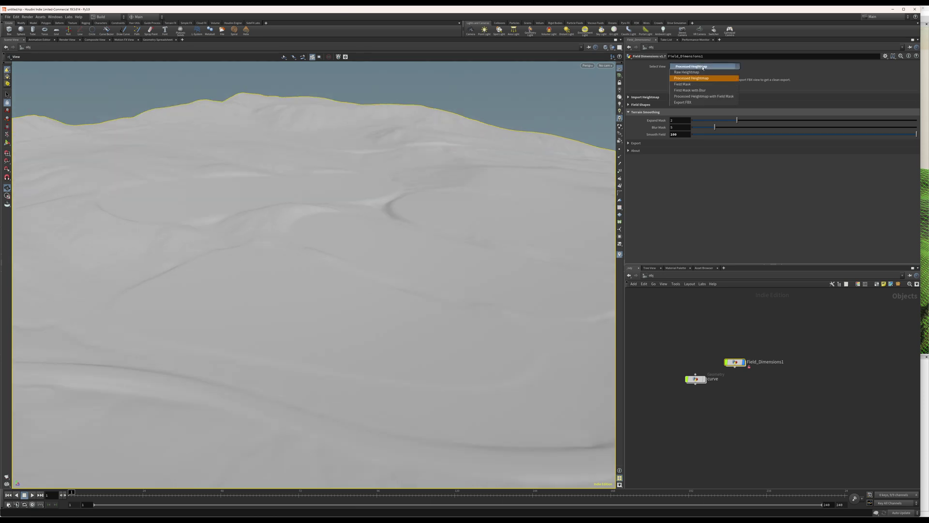
{"action": "left_click", "coordinate": [726, 96]}
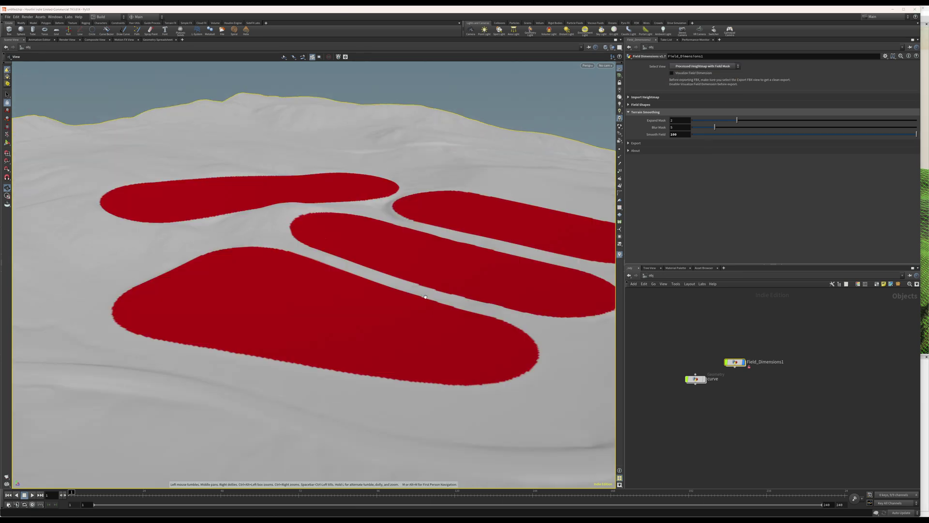
{"action": "left_click_drag", "start_coordinate": [355, 293], "coordinate": [139, 285]}
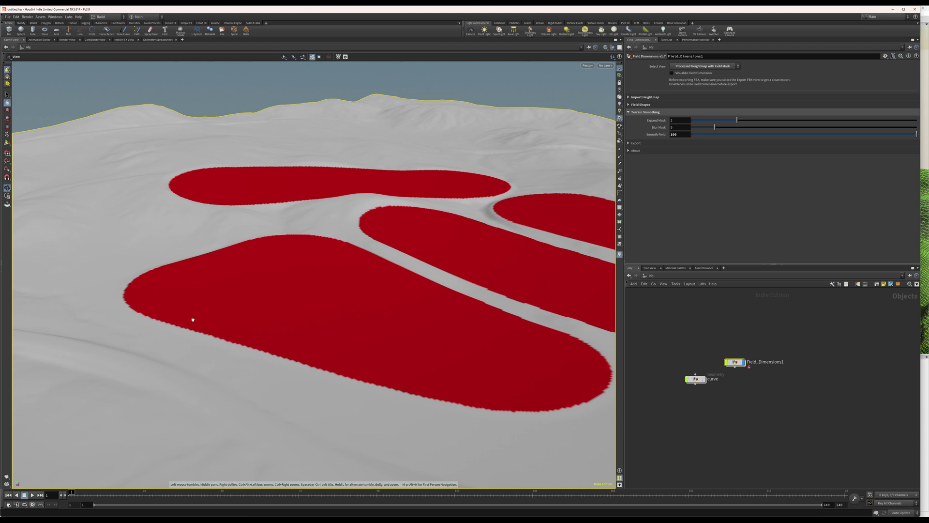
{"action": "left_click_drag", "start_coordinate": [194, 319], "coordinate": [285, 307]}
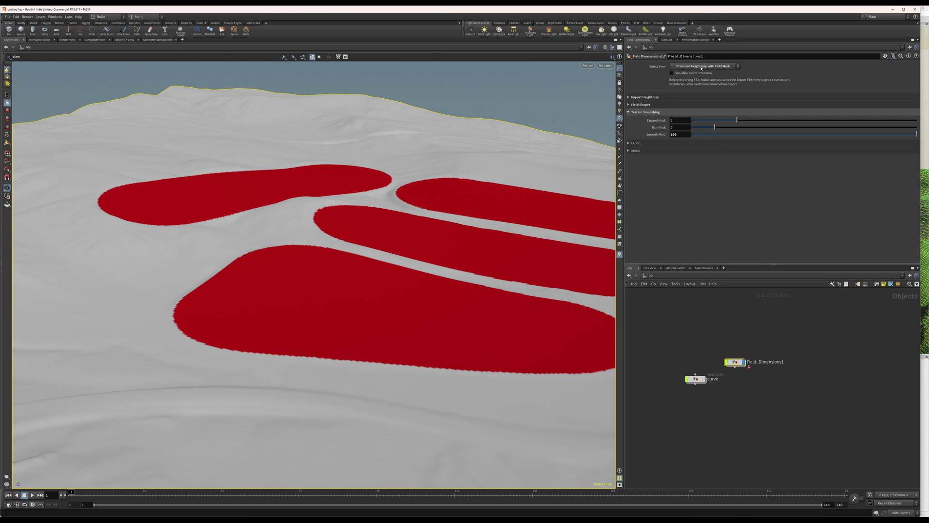
Set the view to Processed Heightmap and compare it with Raw Heightmap around a flattened field.
{"action": "left_click", "coordinate": [701, 69]}
{"action": "left_click", "coordinate": [697, 75]}
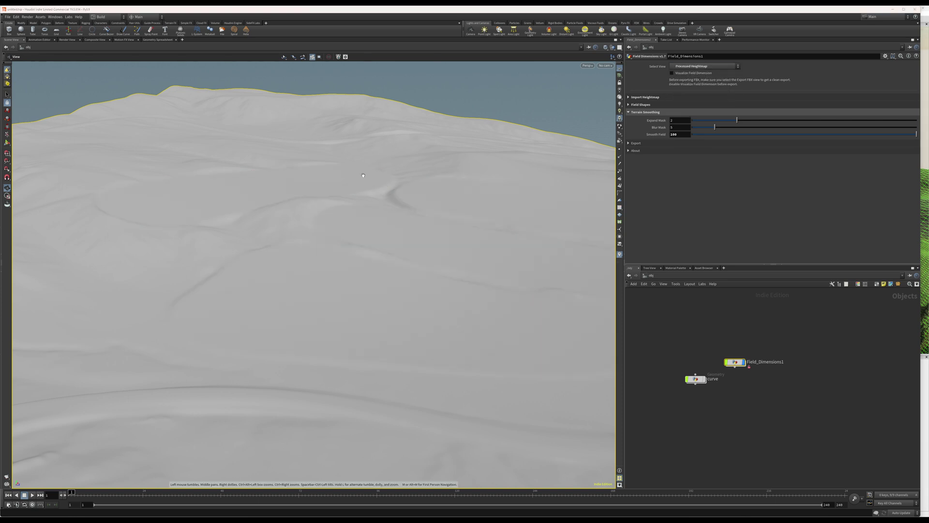
{"action": "left_click_drag", "start_coordinate": [292, 209], "coordinate": [162, 289]}
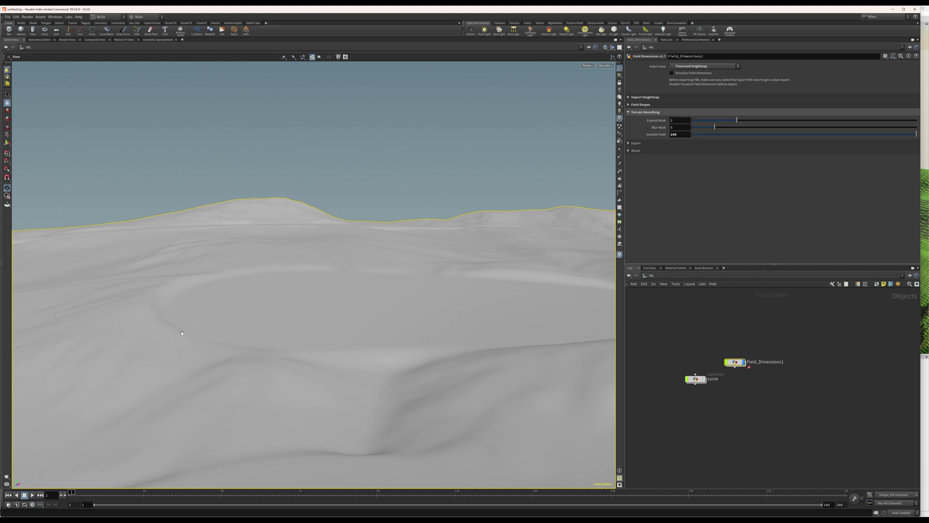
{"action": "left_click", "coordinate": [704, 66]}
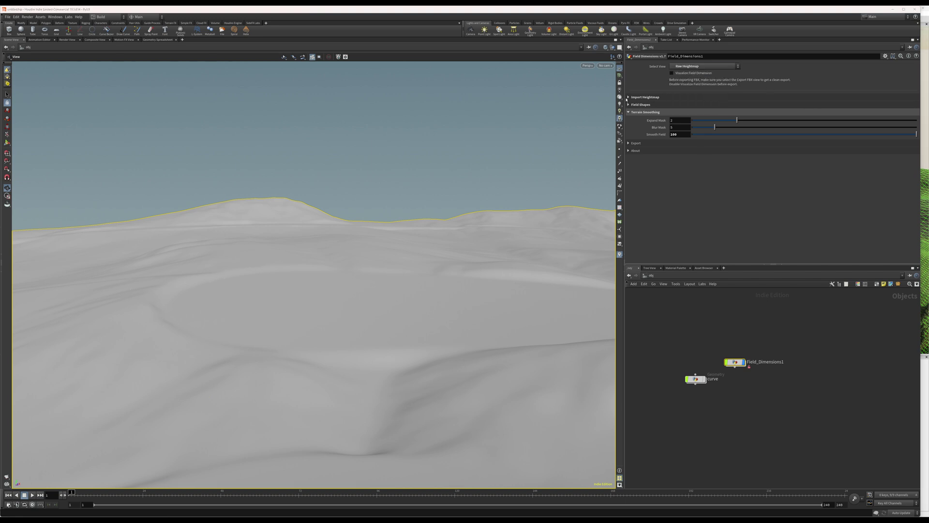
{"action": "left_click", "coordinate": [696, 75]}
{"action": "left_click", "coordinate": [703, 66]}
{"action": "left_click", "coordinate": [697, 68]}
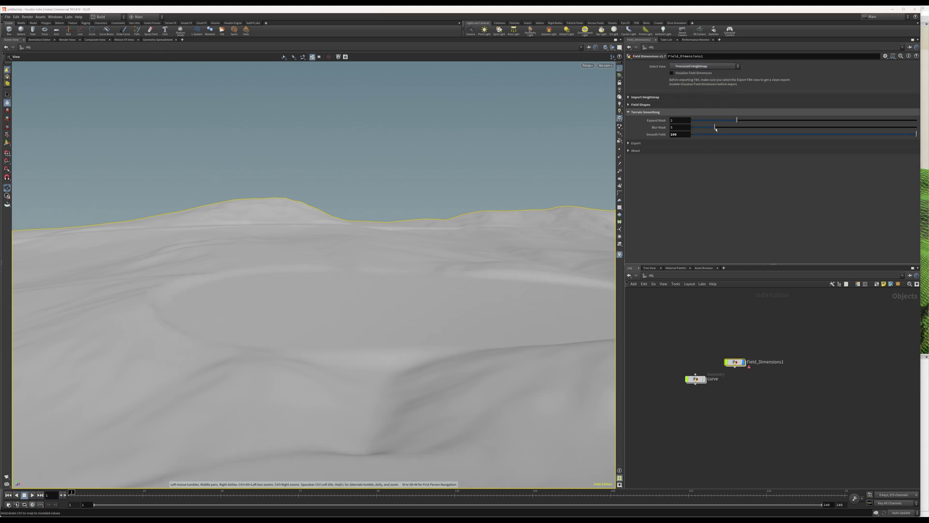
Raise the Terrain Smoothing Expand Mask value to about 6.6.
{"action": "left_click_drag", "start_coordinate": [754, 120], "coordinate": [840, 116]}
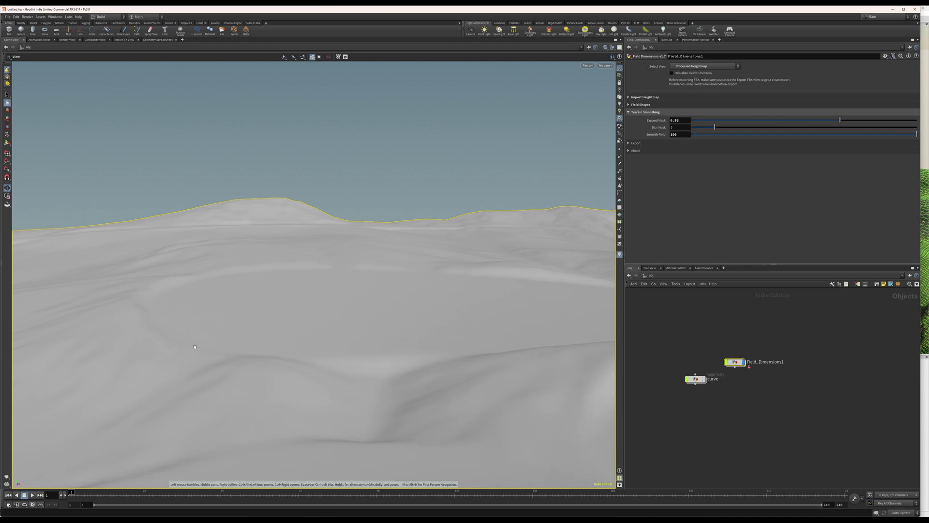
Raise the terrain smoothing Expand Mask to about 8.94 and Blur Mask to about 19.31.
{"action": "left_click_drag", "start_coordinate": [839, 120], "coordinate": [893, 120]}
{"action": "left_click_drag", "start_coordinate": [720, 128], "coordinate": [779, 127]}
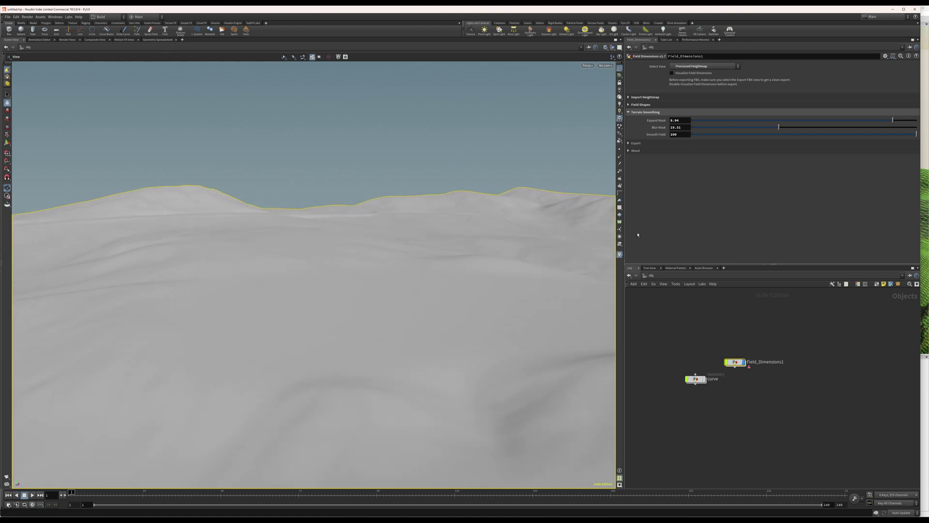
Show the Processed Heightmap with Field Mask and inspect how the field masks sit on the smoothed terrain.
{"action": "left_click", "coordinate": [704, 66]}
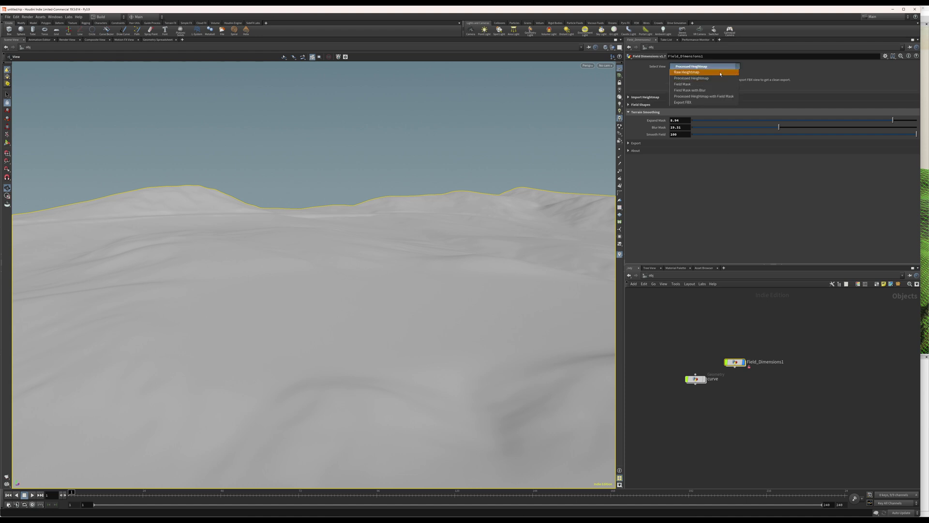
{"action": "left_click", "coordinate": [719, 96]}
{"action": "left_click_drag", "start_coordinate": [221, 328], "coordinate": [138, 304]}
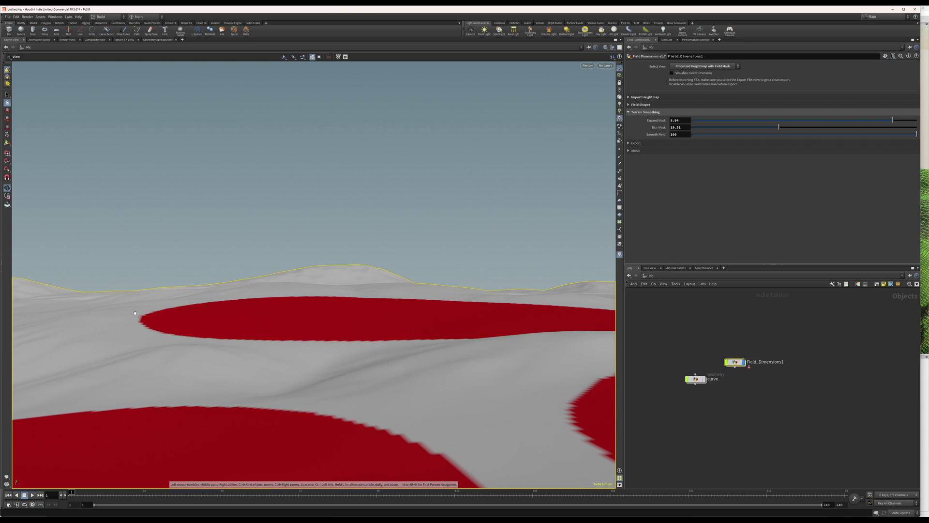
{"action": "left_click_drag", "start_coordinate": [138, 317], "coordinate": [144, 345]}
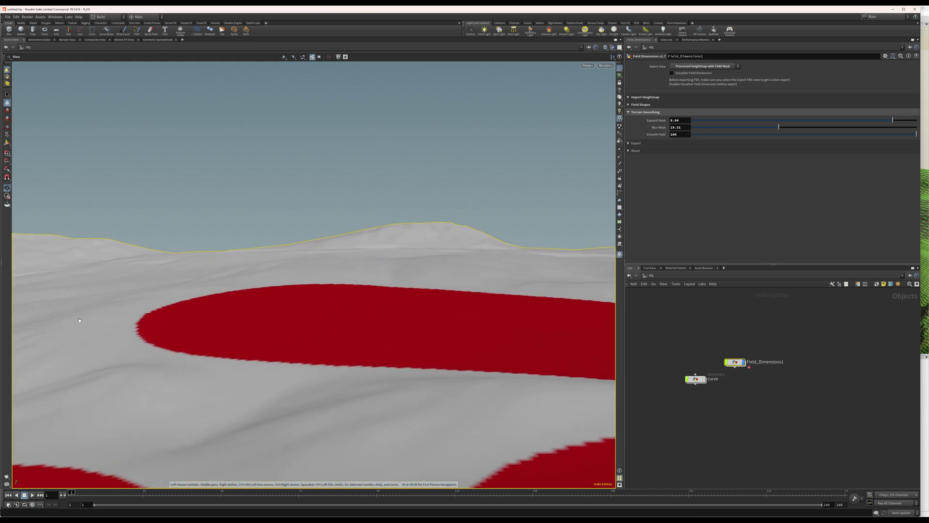
{"action": "left_click_drag", "start_coordinate": [291, 345], "coordinate": [318, 342]}
Set the view to Processed Heightmap and enable Visualize Field Dimension to outline a field on the terrain.
{"action": "left_click", "coordinate": [690, 66]}
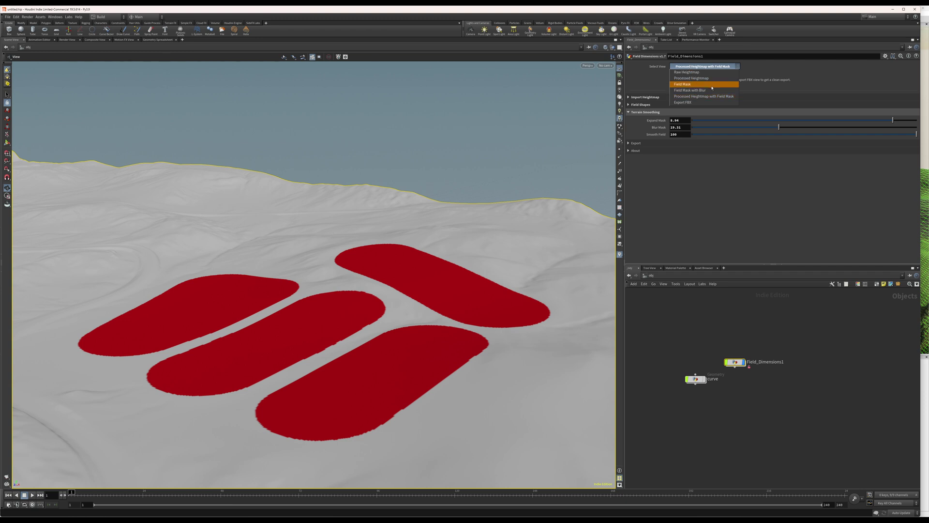
{"action": "left_click", "coordinate": [691, 78]}
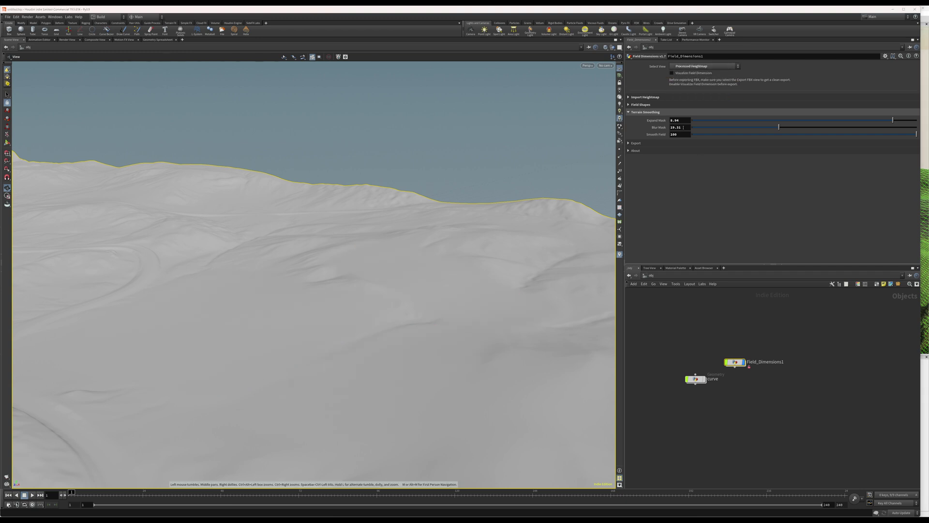
{"action": "left_click", "coordinate": [672, 73]}
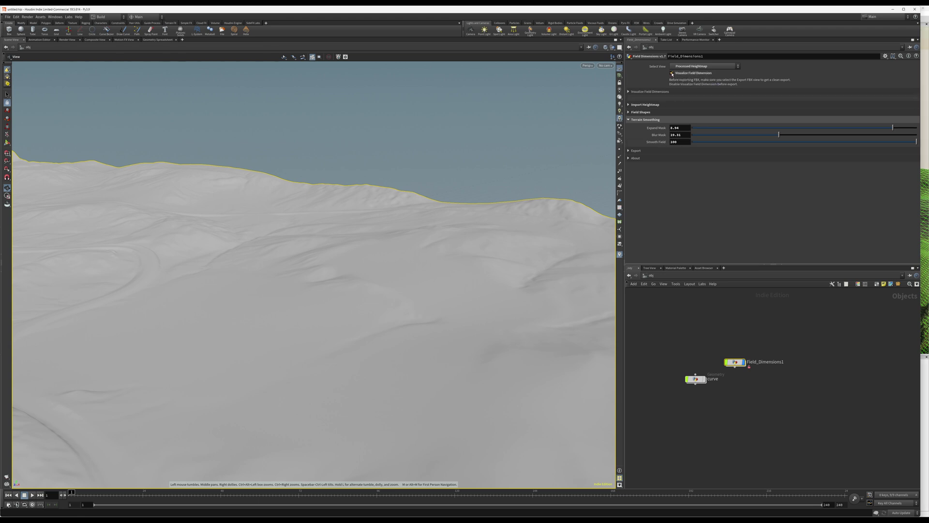
{"action": "left_click_drag", "start_coordinate": [432, 254], "coordinate": [435, 258]}
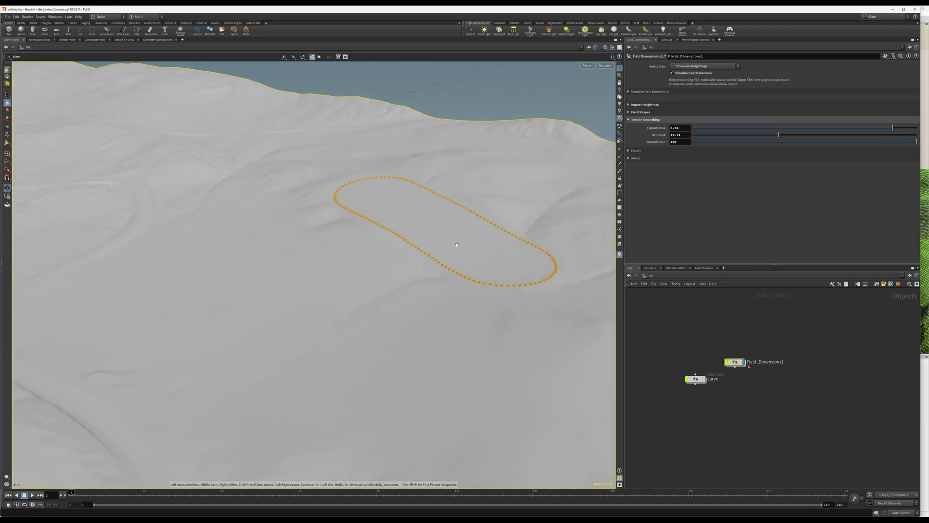
{"action": "left_click_drag", "start_coordinate": [449, 246], "coordinate": [449, 249]}
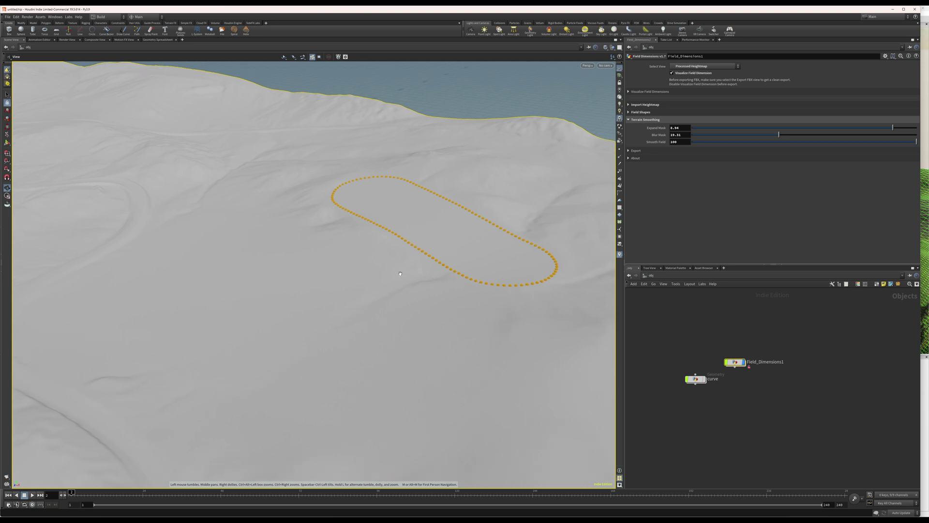
Move through the timeline frames to examine the outline of each field, then check the outlined field against the whole terrain.
{"action": "key", "text": "Up"}
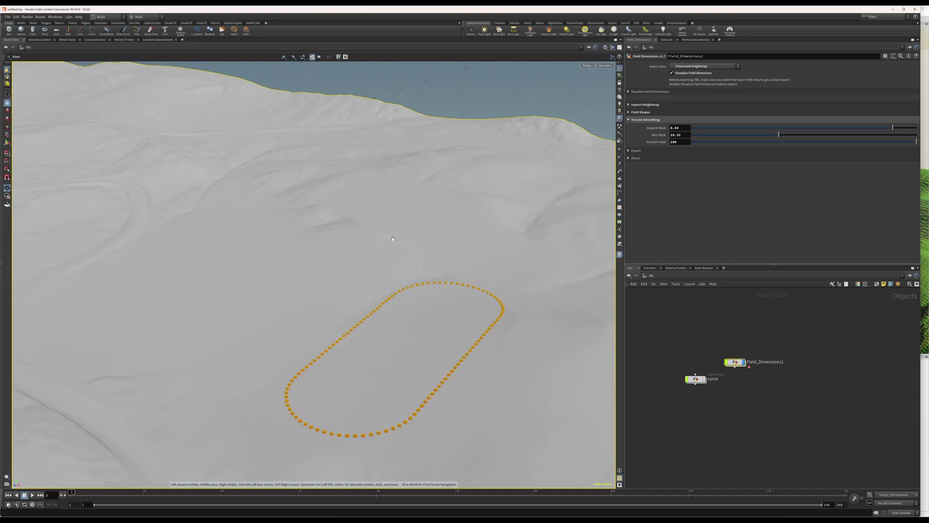
{"action": "key", "text": "Left"}
{"action": "key", "text": "Left"}
{"action": "key", "text": "Left"}
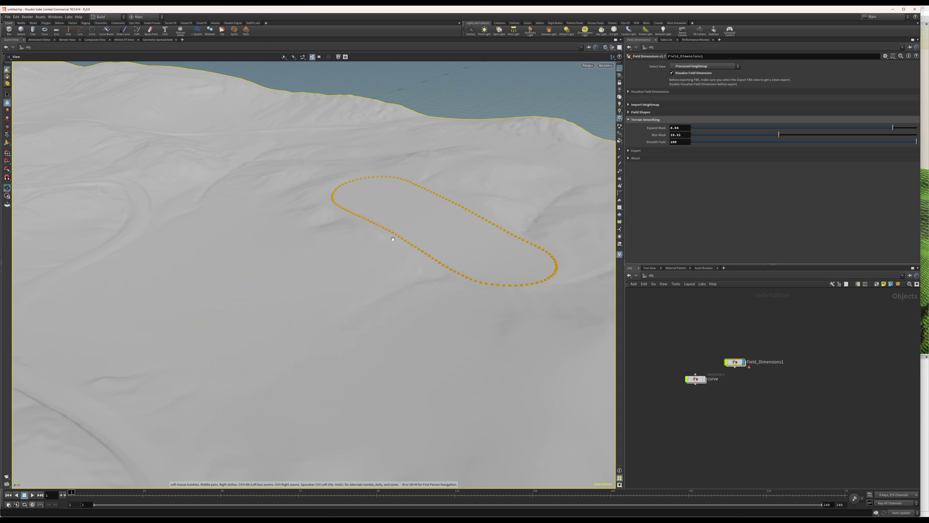
{"action": "key", "text": "Right"}
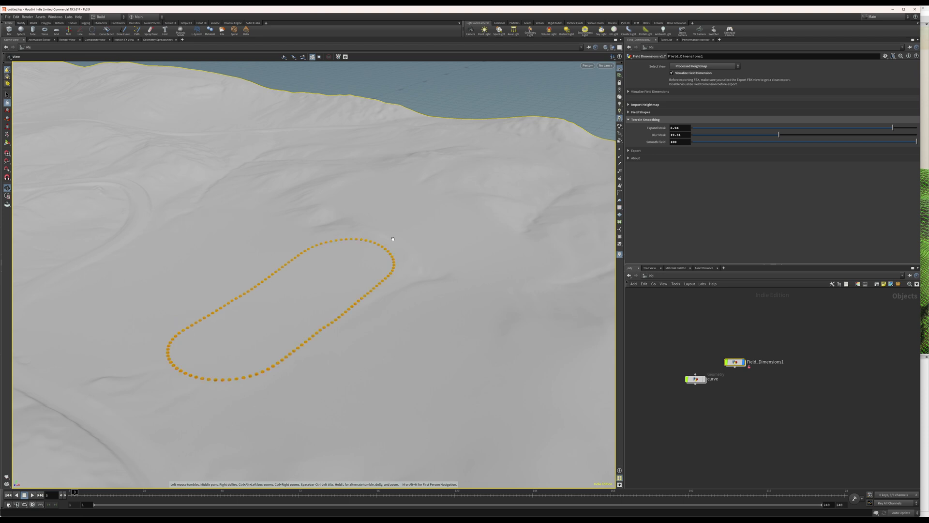
{"action": "key", "text": "Left"}
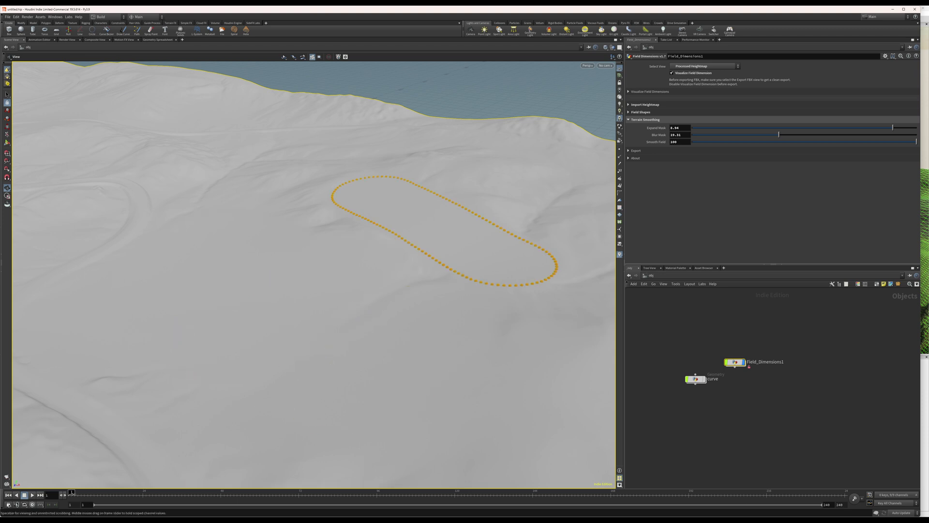
{"action": "key", "text": "Right"}
{"action": "key", "text": "Right"}
{"action": "key", "text": "Left"}
{"action": "key", "text": "Left"}
{"action": "key", "text": "Left"}
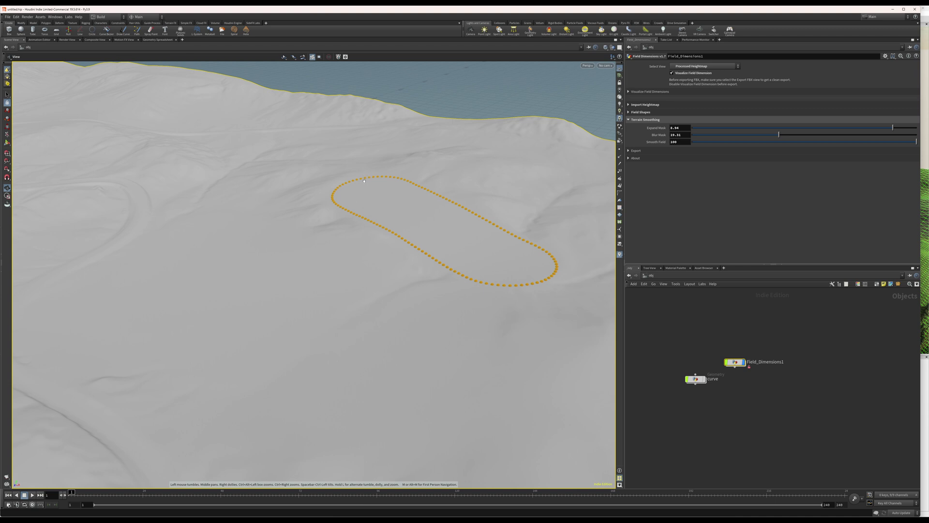
{"action": "left_click_drag", "start_coordinate": [364, 180], "coordinate": [392, 234]}
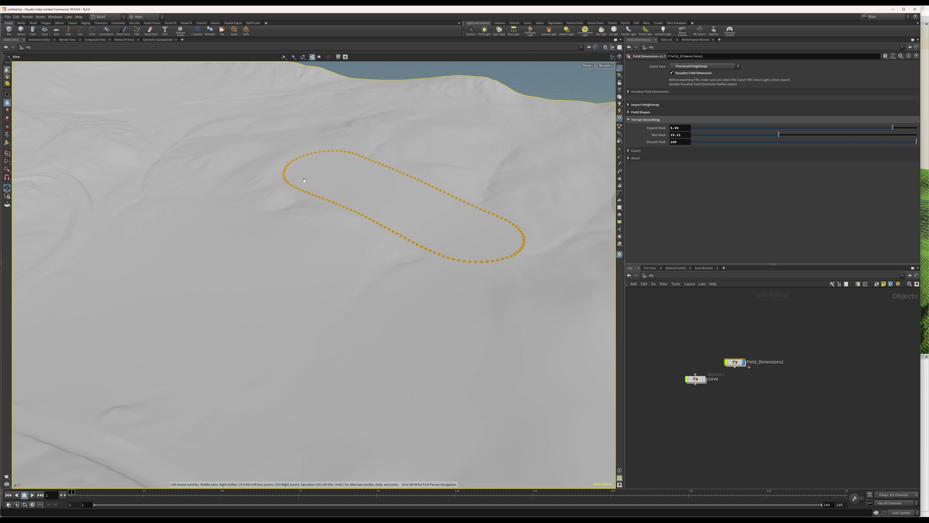
{"action": "scroll", "coordinate": [327, 217], "scroll_direction": "down", "scroll_amount": 10}
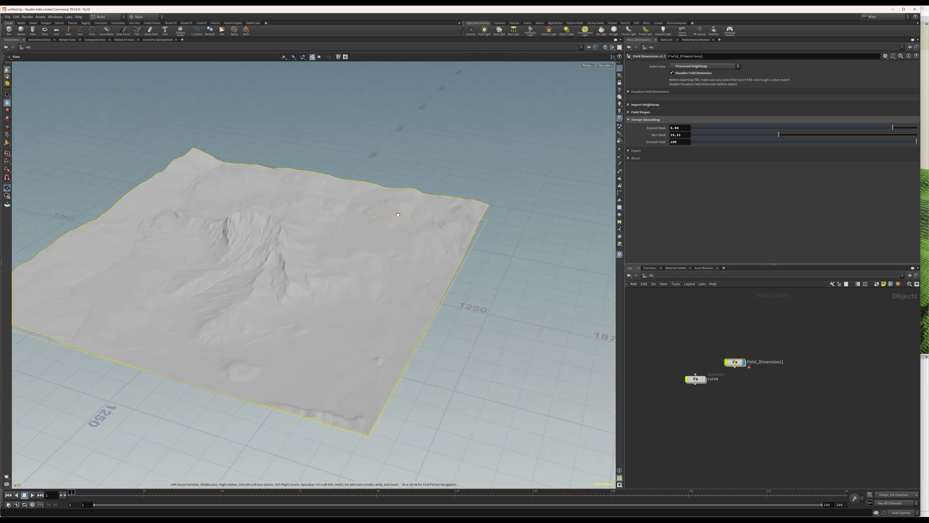
{"action": "scroll", "coordinate": [397, 215], "scroll_direction": "up", "scroll_amount": 10}
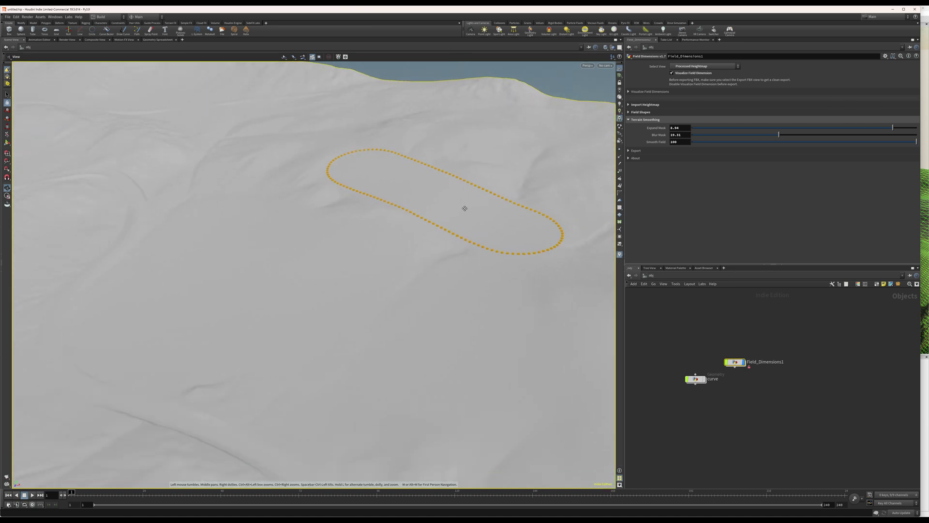
{"action": "left_click_drag", "start_coordinate": [465, 208], "coordinate": [424, 196]}
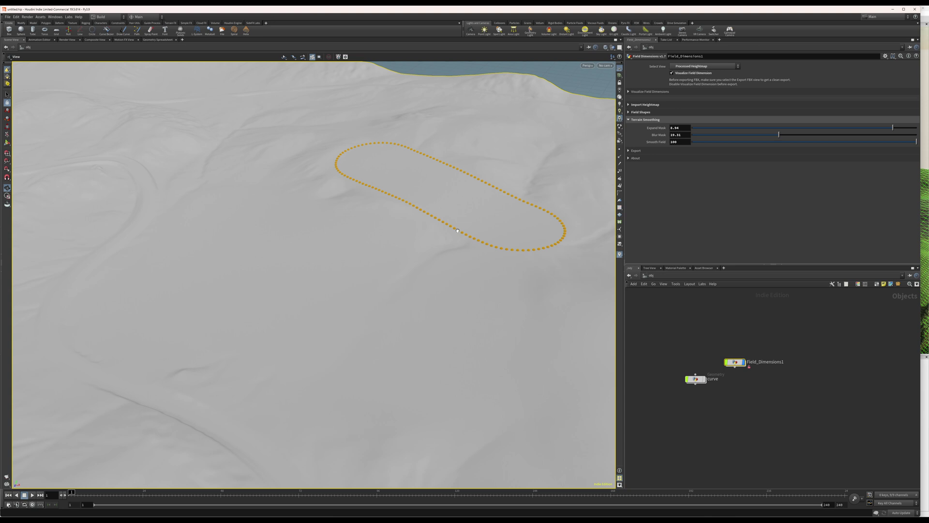
Set the heightmap export path to heightmap.png in the Desktop/sample/output folder and save the heightmap to disk.
{"action": "left_click", "coordinate": [643, 120]}
{"action": "left_click", "coordinate": [636, 127]}
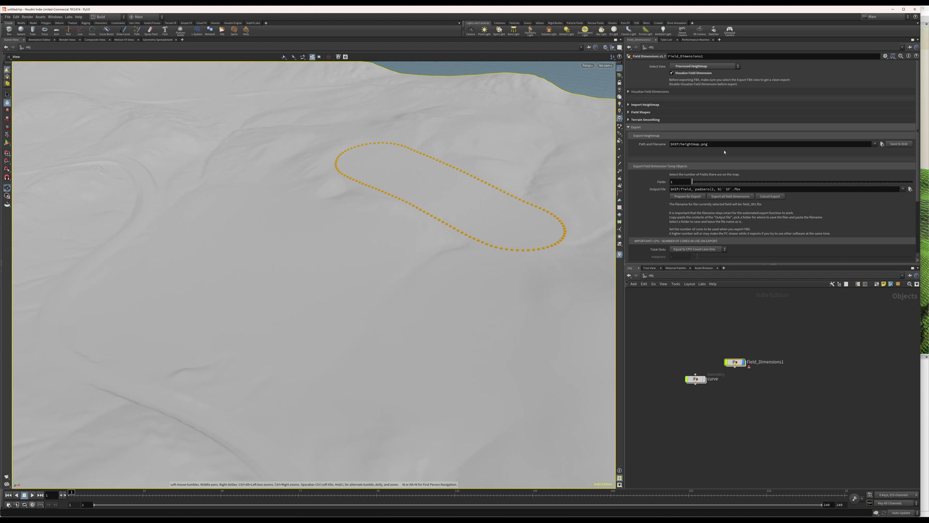
{"action": "left_click", "coordinate": [881, 143]}
{"action": "left_click", "coordinate": [729, 119]}
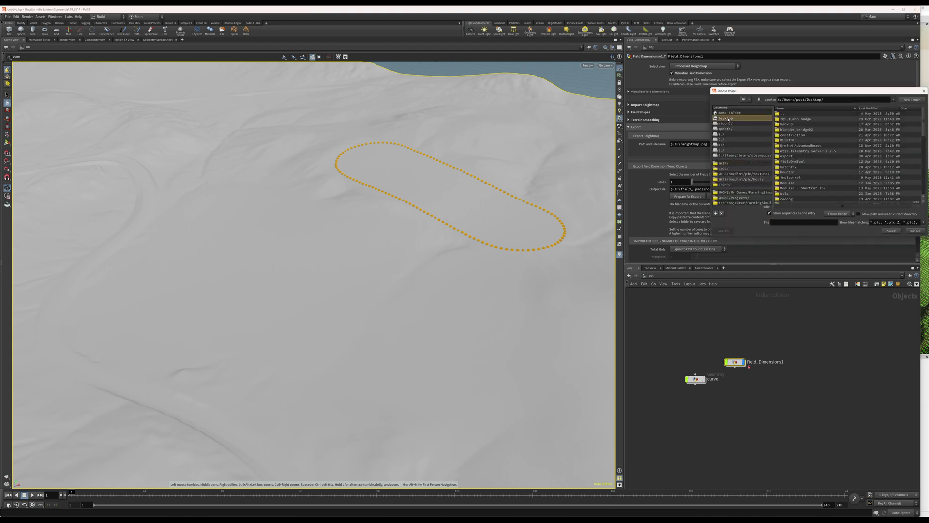
{"action": "scroll", "coordinate": [794, 159], "scroll_direction": "down", "scroll_amount": 2}
{"action": "double_click", "coordinate": [789, 184]}
{"action": "double_click", "coordinate": [789, 121]}
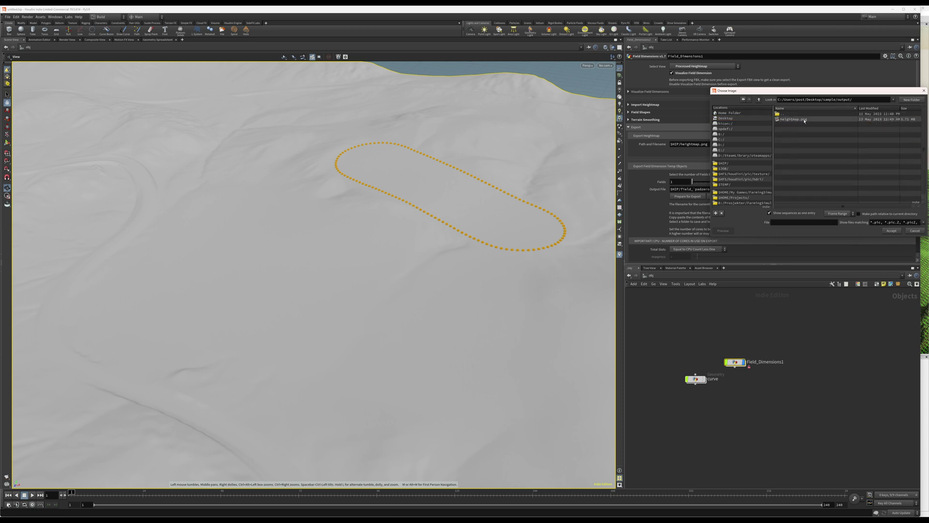
{"action": "double_click", "coordinate": [794, 119]}
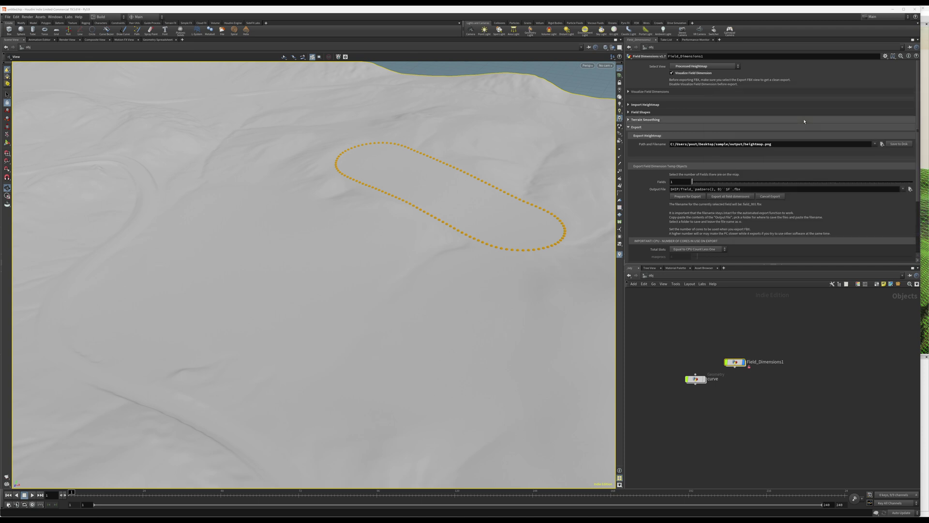
{"action": "left_click", "coordinate": [897, 144]}
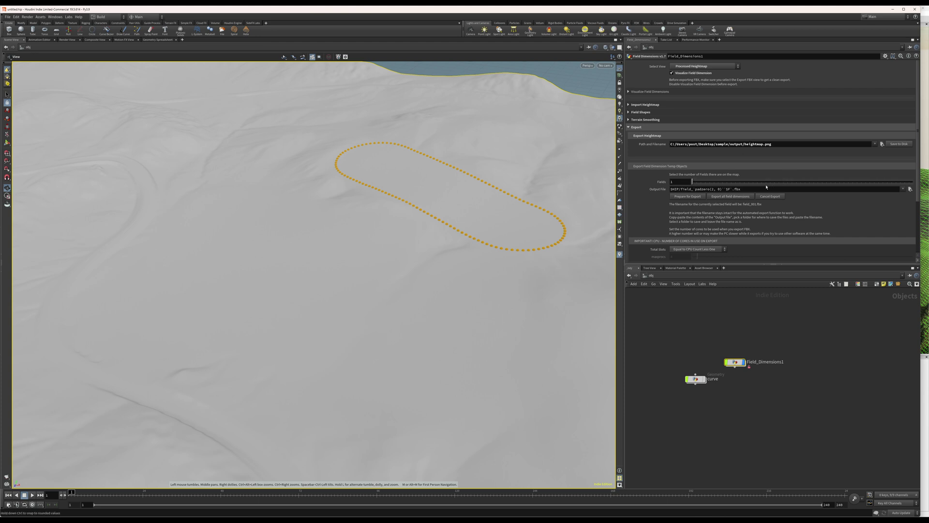
Replace $HIP in the field dimension Output File with the sample/output folder path copied from the heightmap export, keeping the filename pattern.
{"action": "left_click_drag", "start_coordinate": [741, 188], "coordinate": [680, 194]}
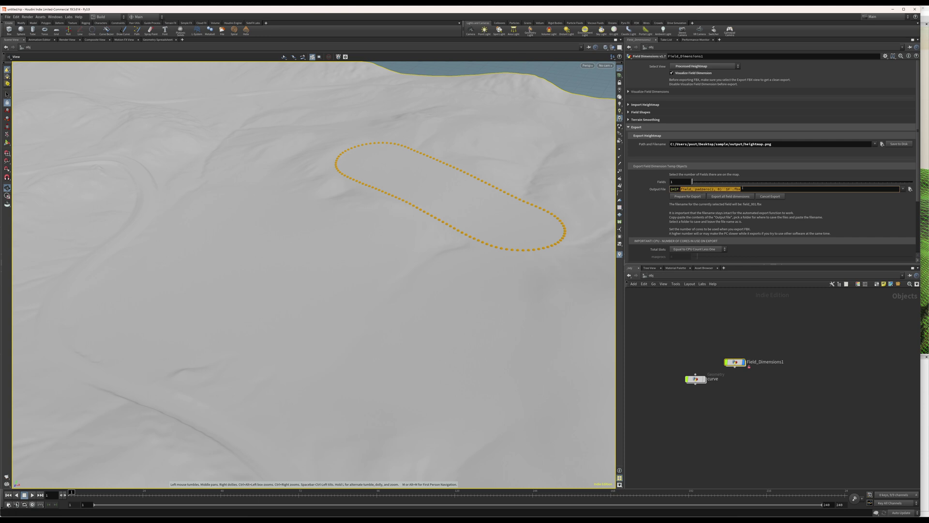
{"action": "left_click_drag", "start_coordinate": [743, 188], "coordinate": [679, 190]}
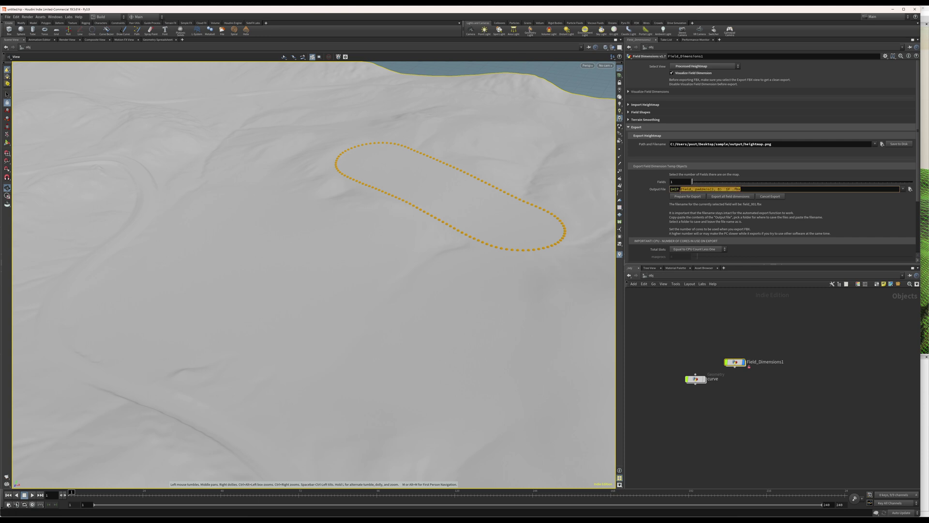
{"action": "left_click", "coordinate": [757, 189]}
{"action": "left_click_drag", "start_coordinate": [743, 144], "coordinate": [682, 144]}
{"action": "key", "text": "ctrl+c"}
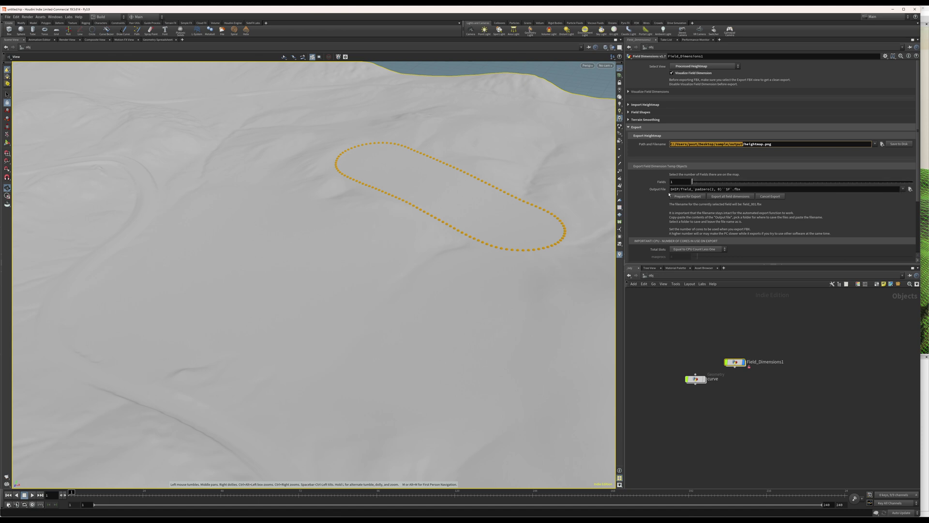
{"action": "left_click_drag", "start_coordinate": [671, 189], "coordinate": [692, 189]}
{"action": "key", "text": "ctrl+v"}
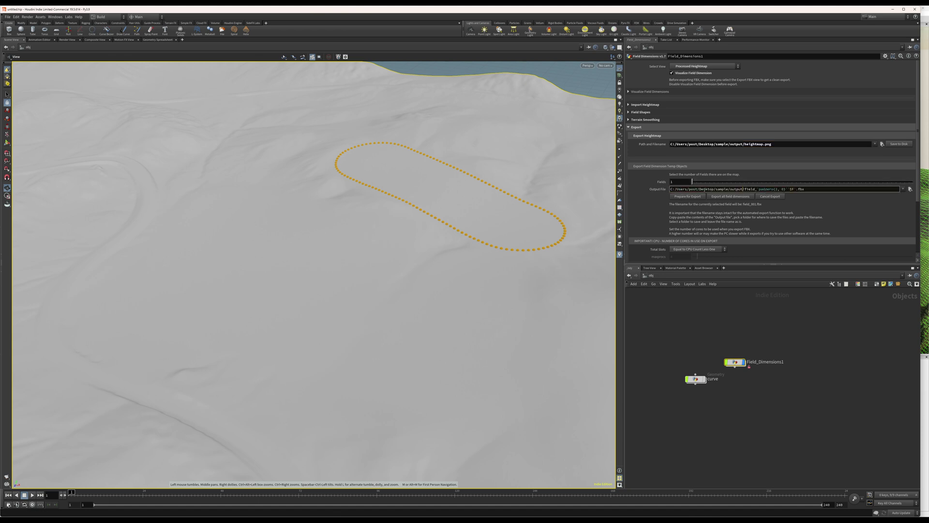
{"action": "key", "text": "Return"}
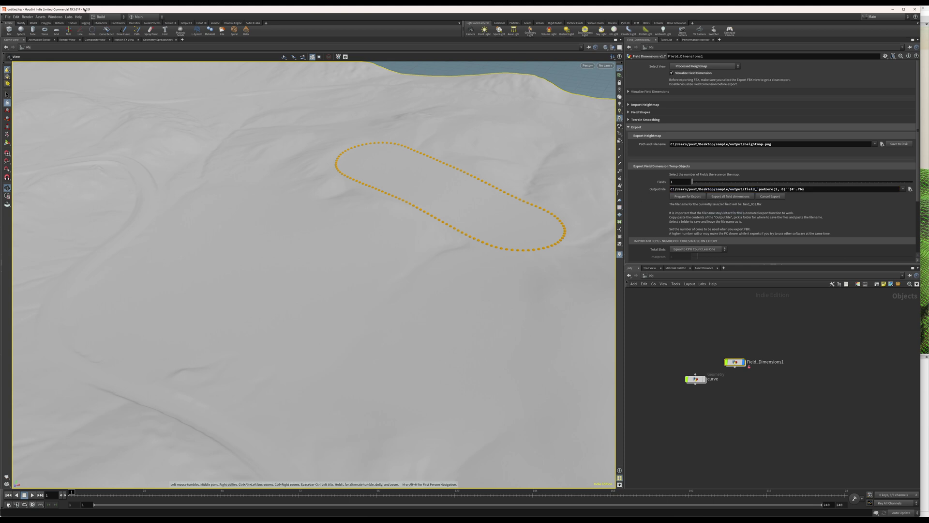
Open the Task Graph Table, set its network to /obj/Field_Dimensions1/FBX_EXPORT, and move the window aside.
{"action": "left_click", "coordinate": [55, 16]}
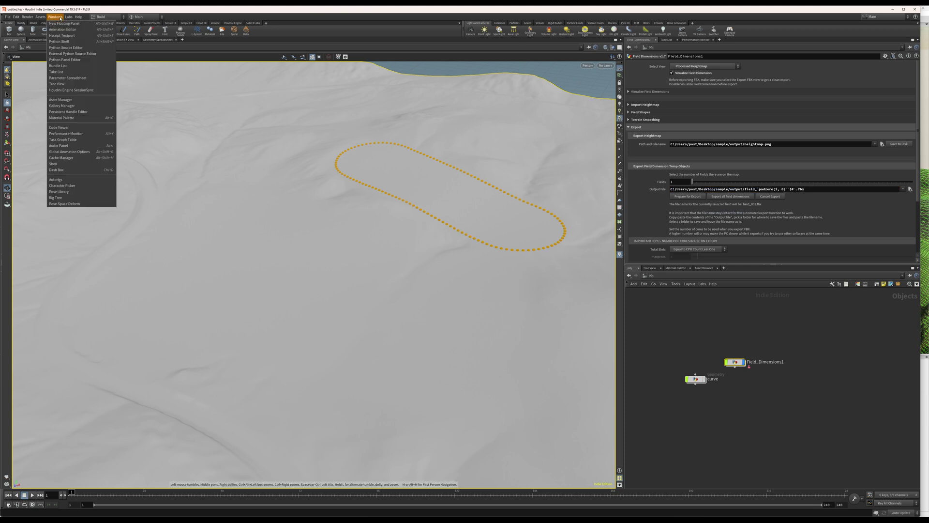
{"action": "left_click", "coordinate": [69, 140]}
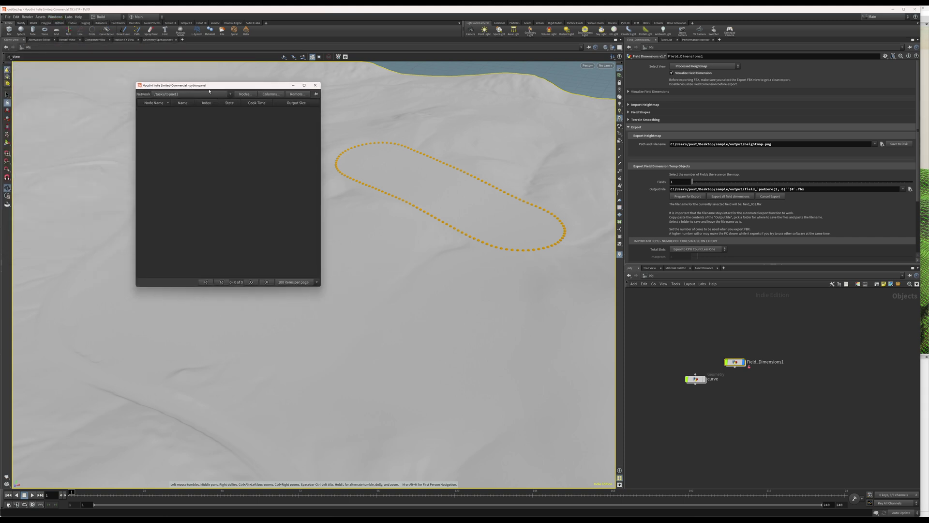
{"action": "left_click", "coordinate": [185, 96]}
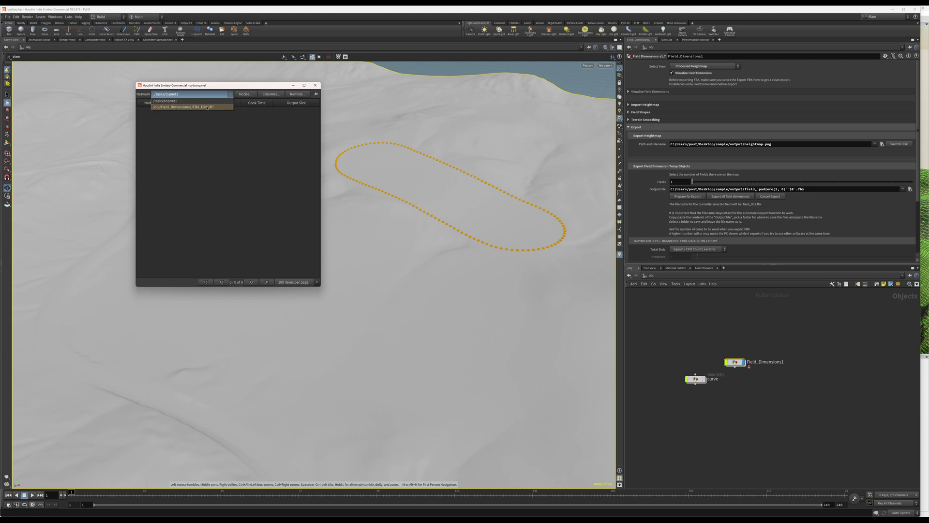
{"action": "left_click", "coordinate": [208, 108]}
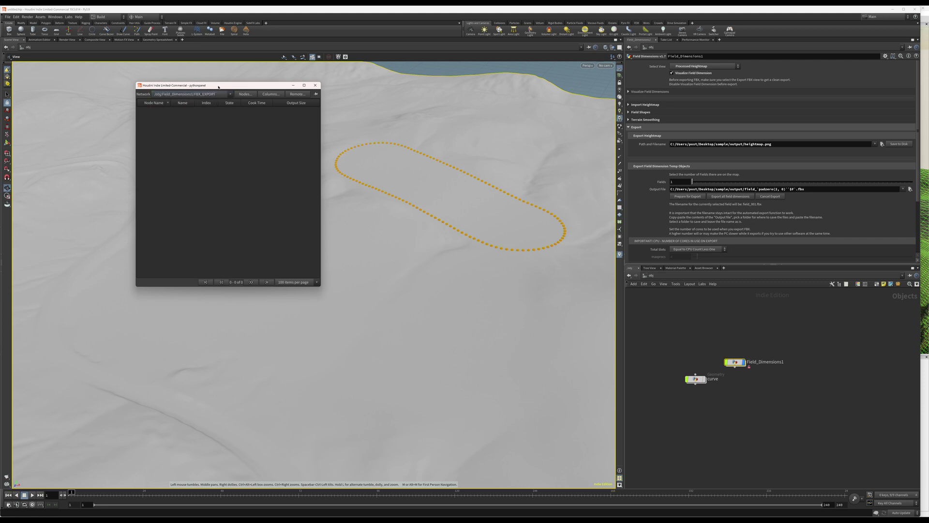
{"action": "left_click_drag", "start_coordinate": [218, 87], "coordinate": [185, 115]}
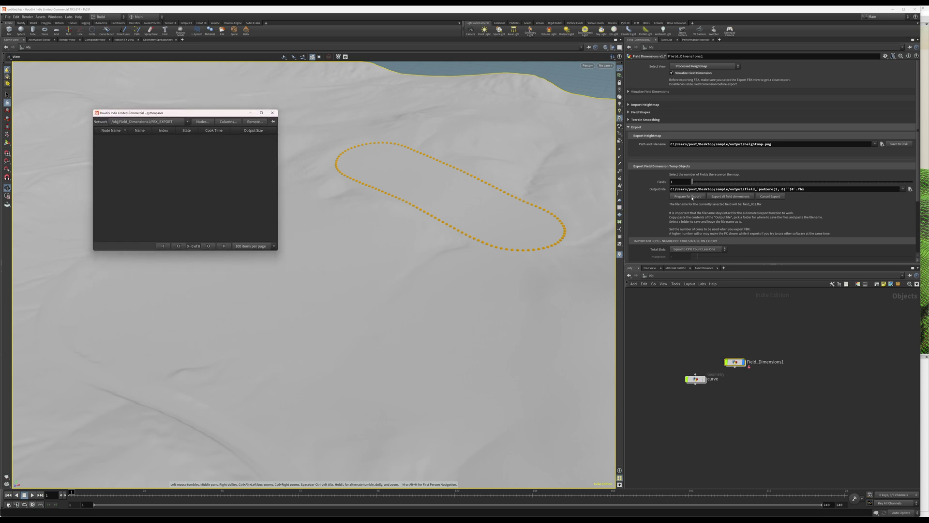
Run Prepare for Export for the field dimension objects and close the Task Graph Table.
{"action": "left_click", "coordinate": [697, 198]}
{"action": "left_click", "coordinate": [187, 161]}
{"action": "left_click", "coordinate": [272, 113]}
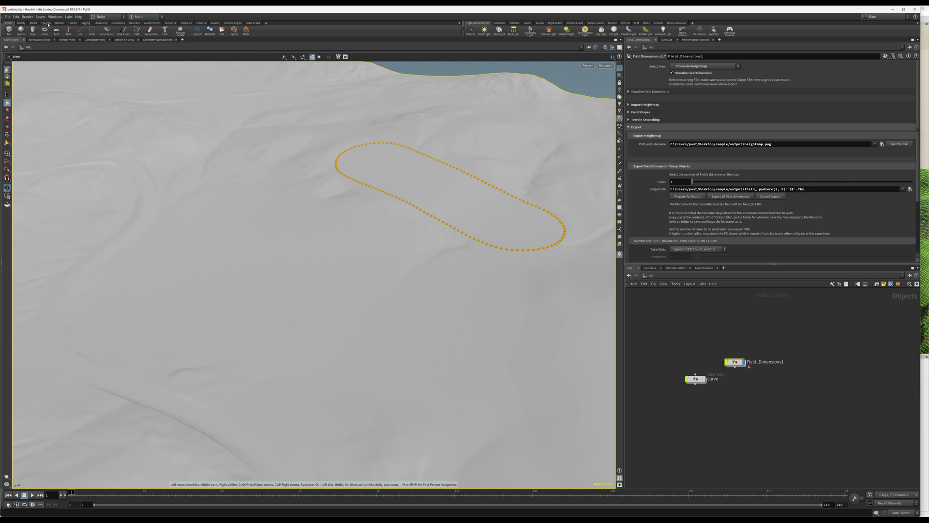
Reopen the Task Graph Table, move it over the viewport, and point it at the FBX_EXPORT network of Field_Dimensions1.
{"action": "left_click", "coordinate": [55, 17]}
{"action": "left_click", "coordinate": [69, 140]}
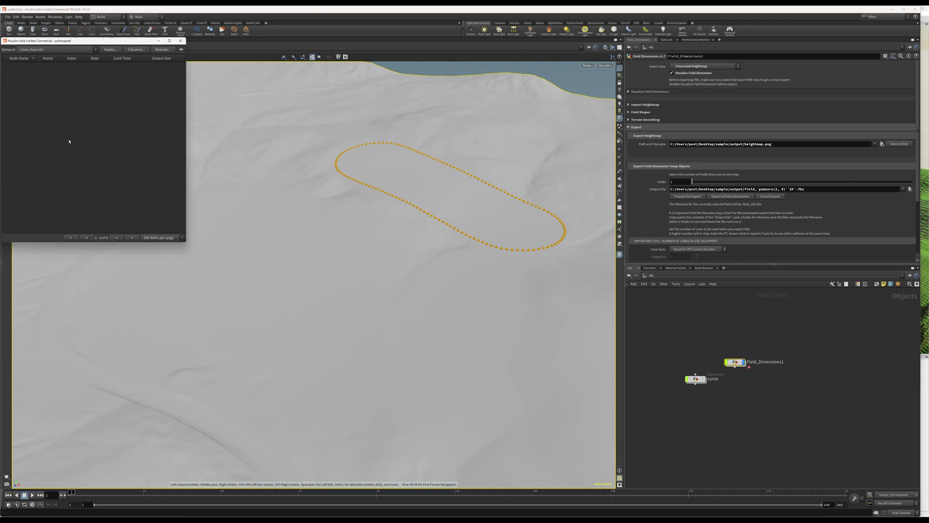
{"action": "left_click_drag", "start_coordinate": [94, 43], "coordinate": [215, 105]}
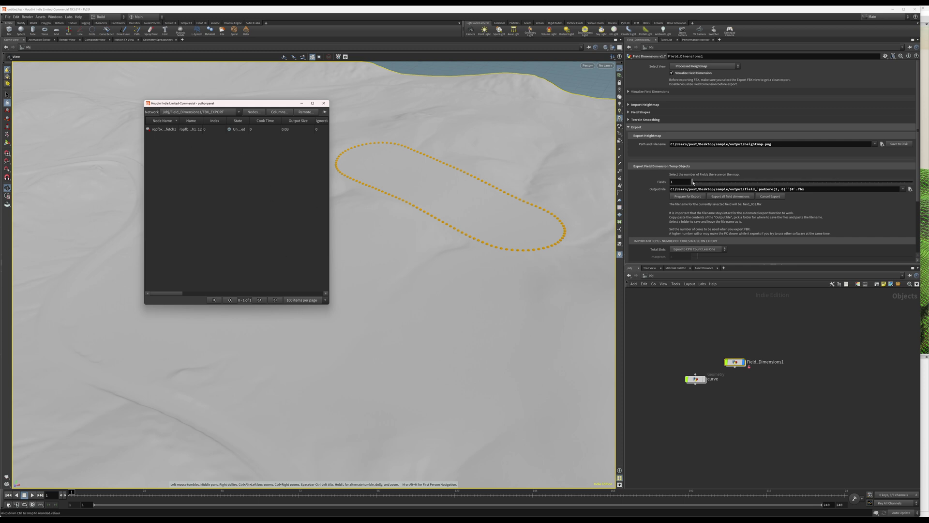
Set the number of fields to 4, prepare them for export, and export all field dimensions.
{"action": "left_click_drag", "start_coordinate": [693, 183], "coordinate": [693, 182]}
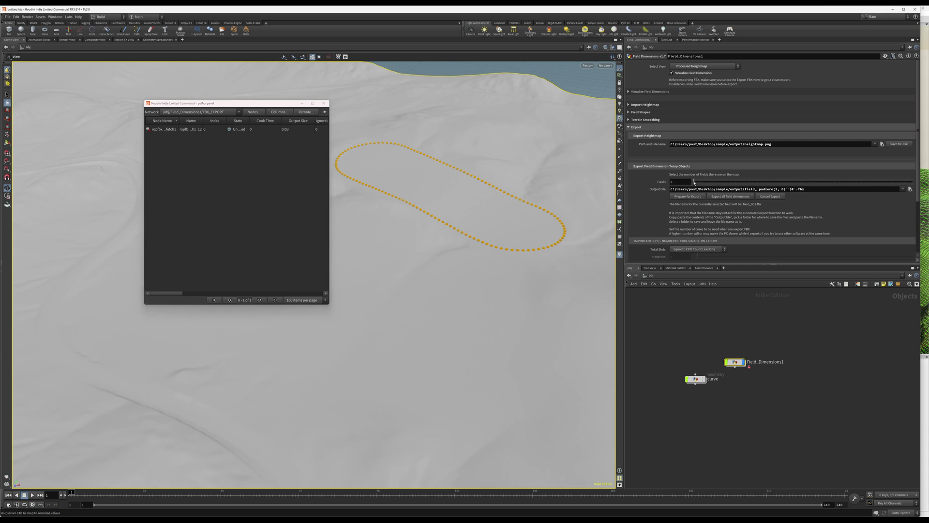
{"action": "left_click", "coordinate": [696, 196]}
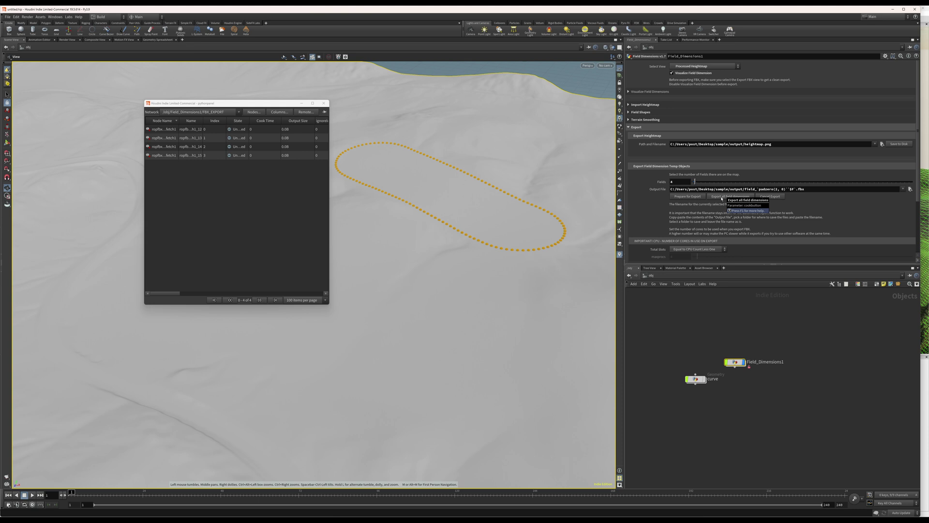
{"action": "left_click", "coordinate": [721, 198]}
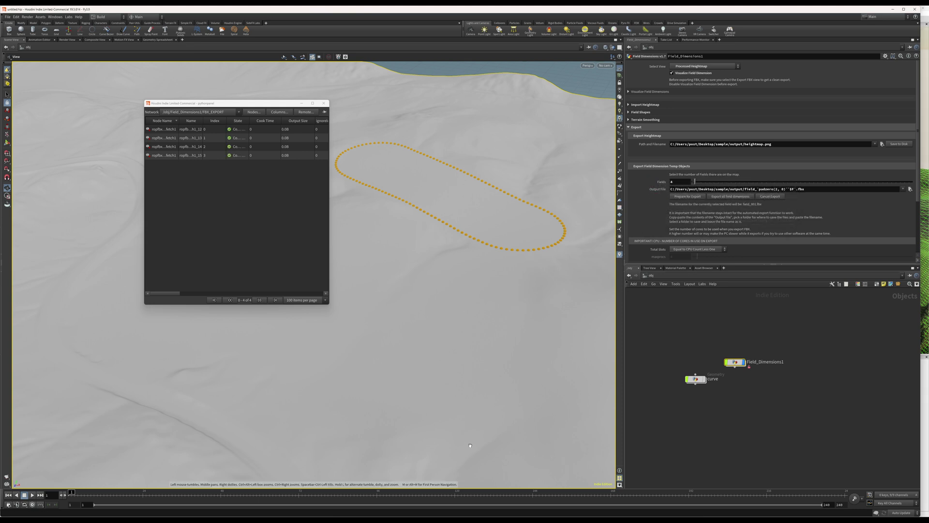
Open the output folder and check the exported field FBX files.
{"action": "mouse_move", "coordinate": [438, 518]}
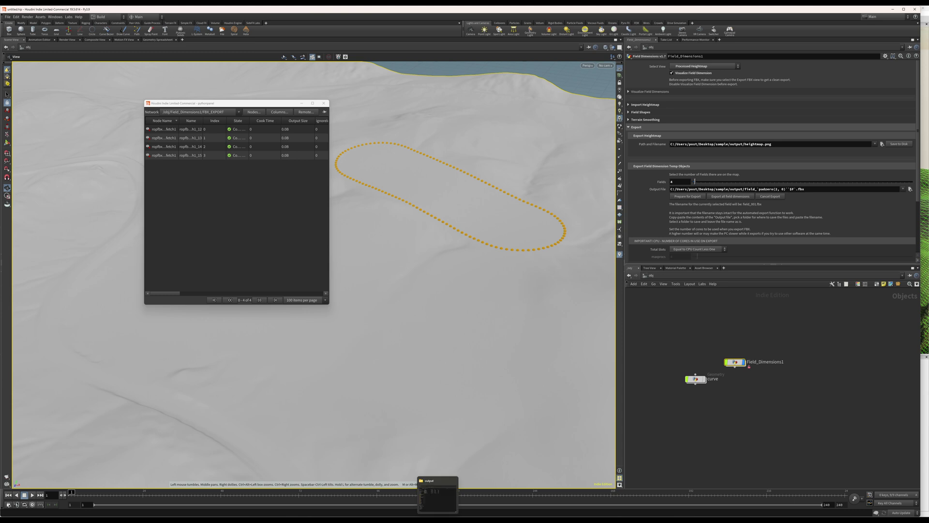
{"action": "left_click", "coordinate": [438, 493]}
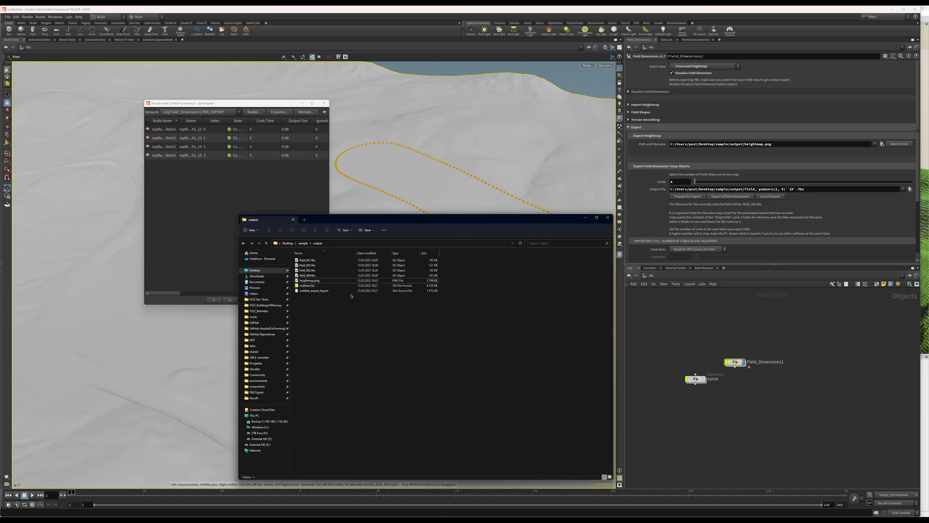
{"action": "left_click_drag", "start_coordinate": [449, 260], "coordinate": [366, 277]}
{"action": "left_click", "coordinate": [512, 348]}
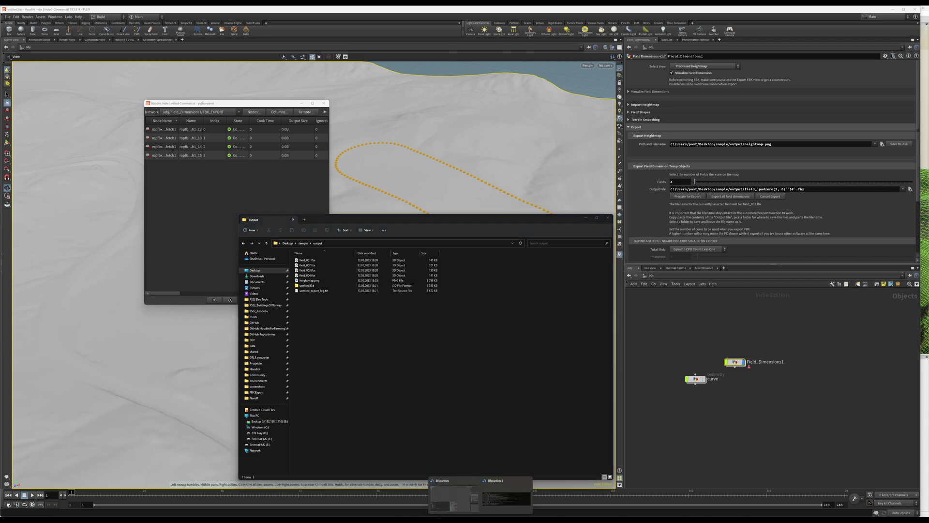
Switch to Blender and import the field shapes from the Desktop/sample/output folder.
{"action": "left_click", "coordinate": [463, 508]}
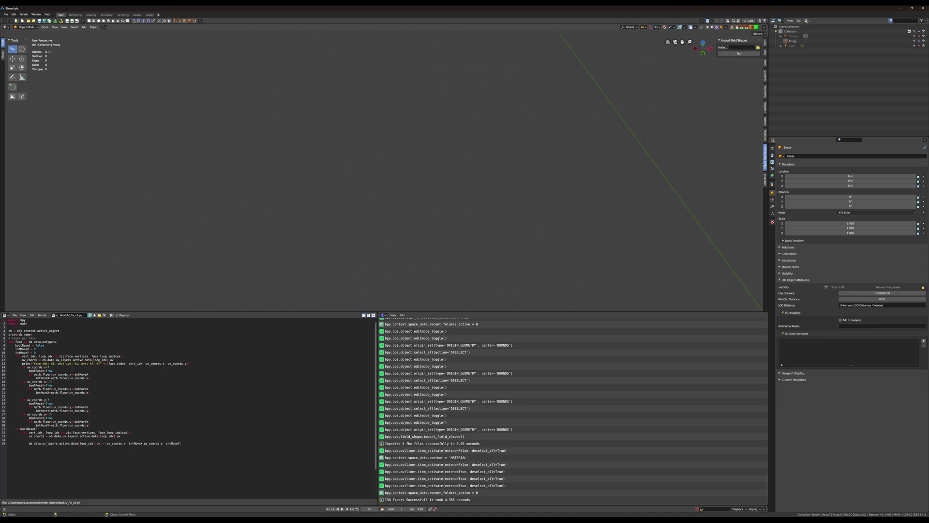
{"action": "left_click", "coordinate": [758, 48]}
{"action": "left_click", "coordinate": [354, 319]}
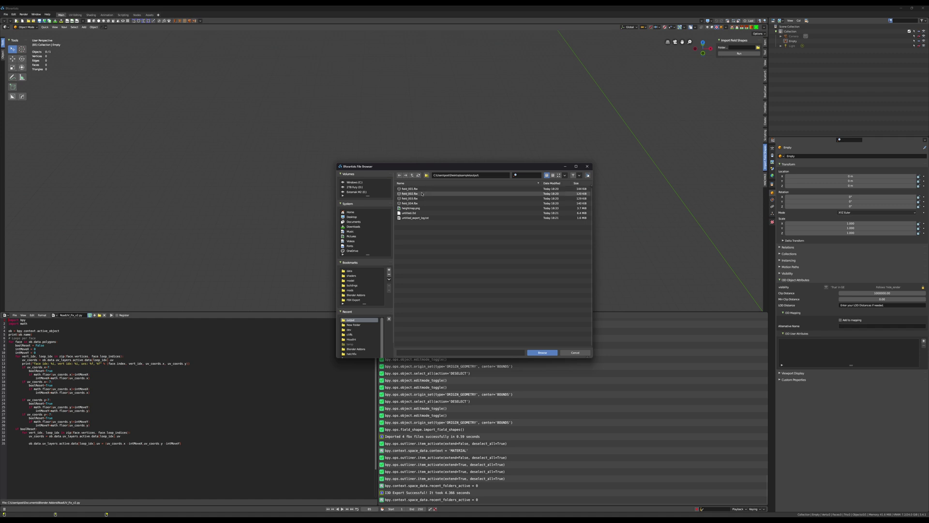
{"action": "left_click", "coordinate": [534, 354]}
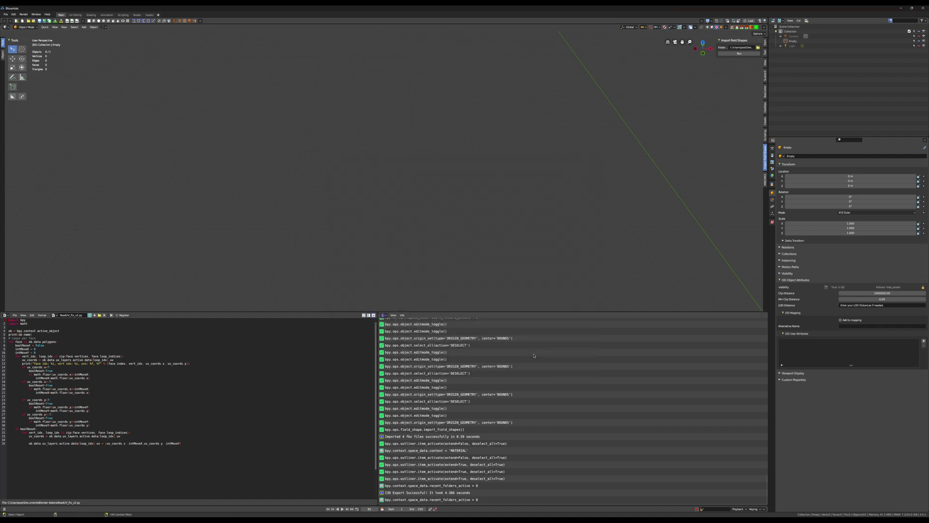
{"action": "left_click", "coordinate": [749, 54]}
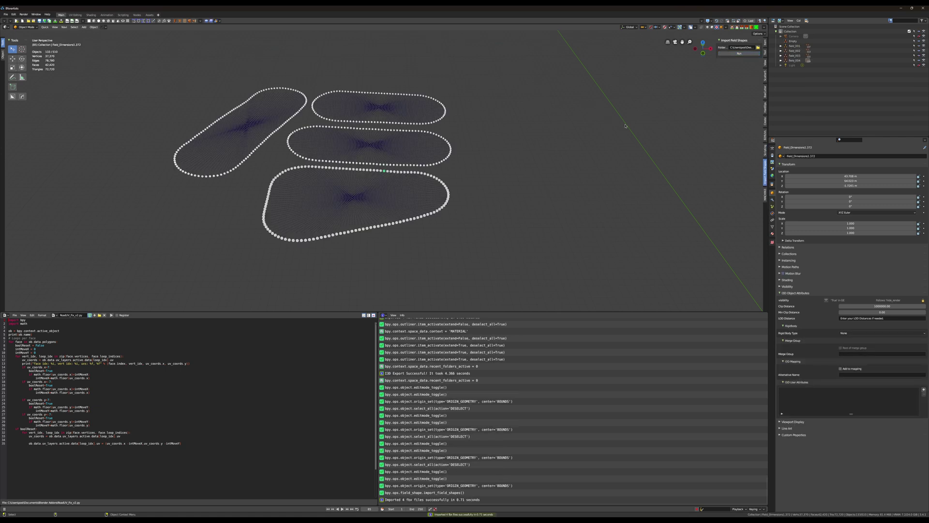
Delete the Empty object and export the four imported field objects as an I3D file.
{"action": "left_click", "coordinate": [789, 41]}
{"action": "key", "text": "Delete"}
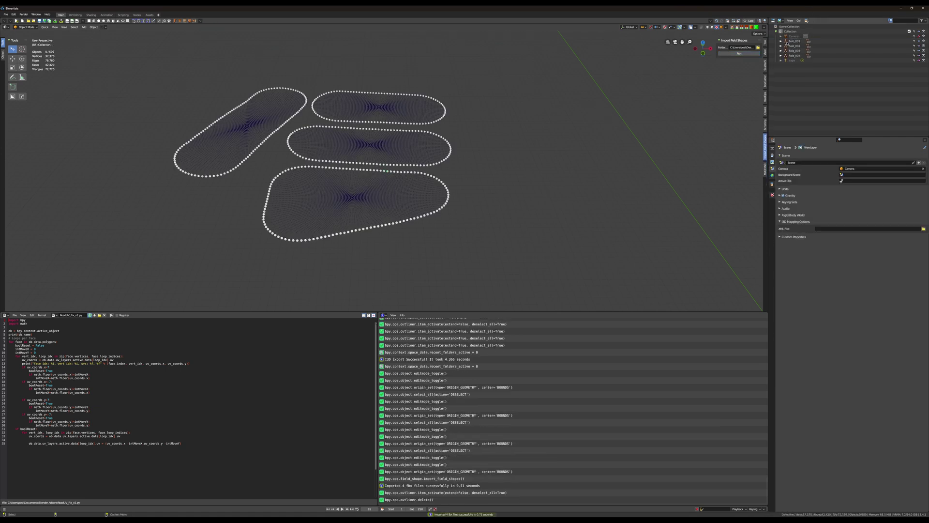
{"action": "left_click", "coordinate": [794, 42]}
{"action": "left_click", "coordinate": [794, 56], "text": "shift"}
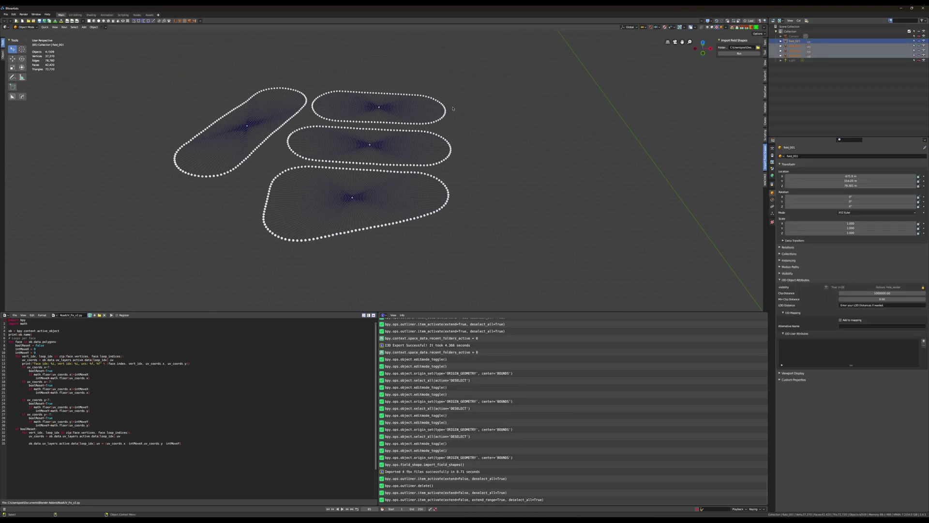
{"action": "left_click", "coordinate": [61, 21]}
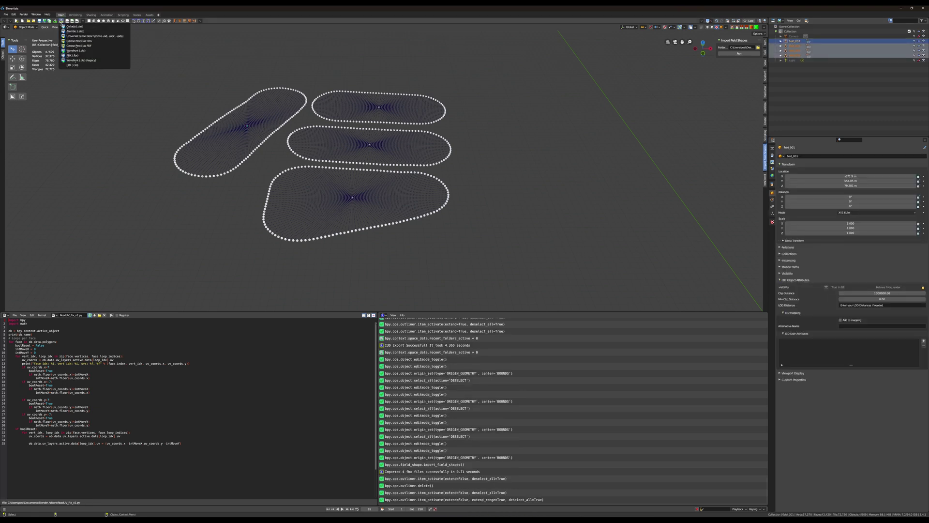
{"action": "left_click", "coordinate": [92, 66]}
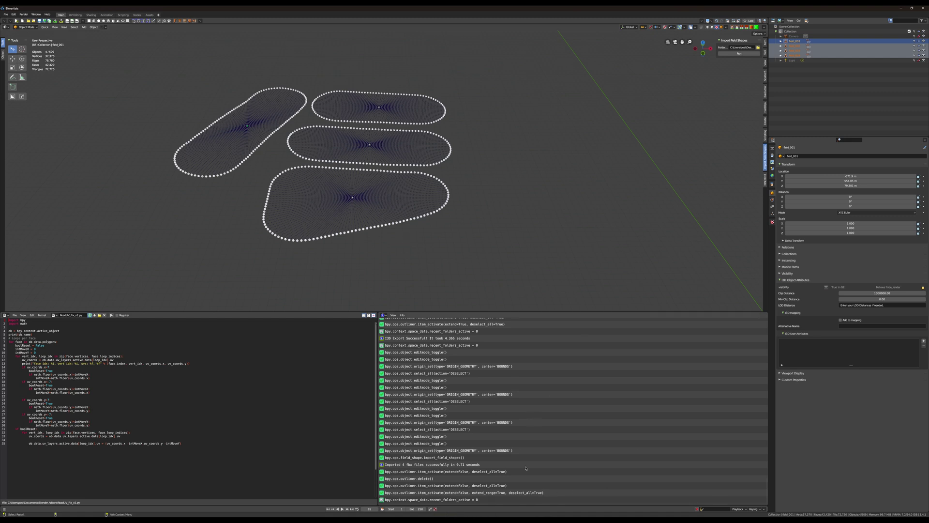
Switch to GIANTS Editor, collapse the gameplay group, and import the exported untitled.i3d into the map.
{"action": "left_click", "coordinate": [520, 483]}
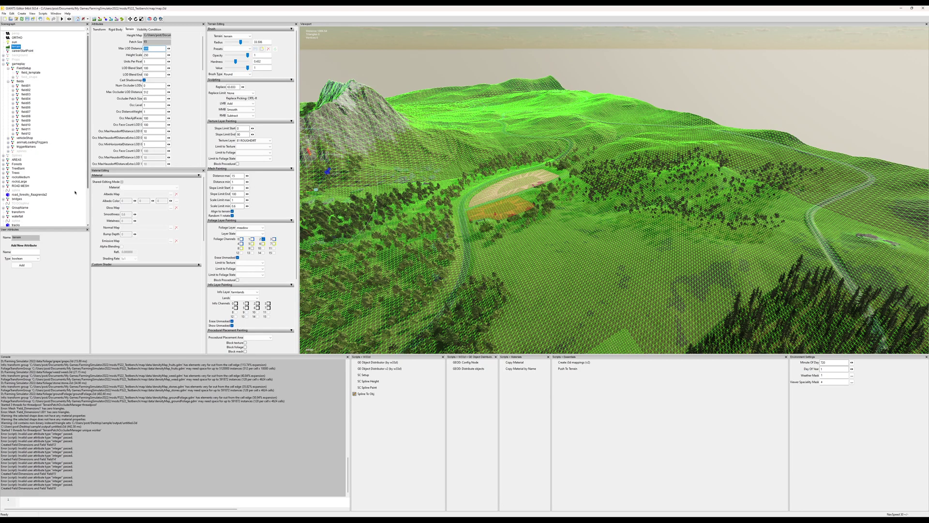
{"action": "left_click", "coordinate": [79, 173]}
{"action": "left_click", "coordinate": [4, 64]}
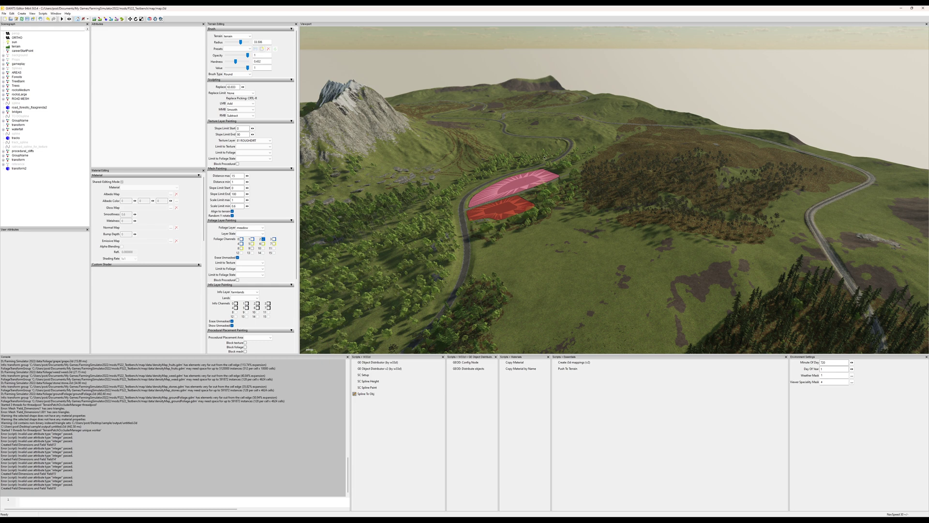
{"action": "left_click", "coordinate": [4, 13]}
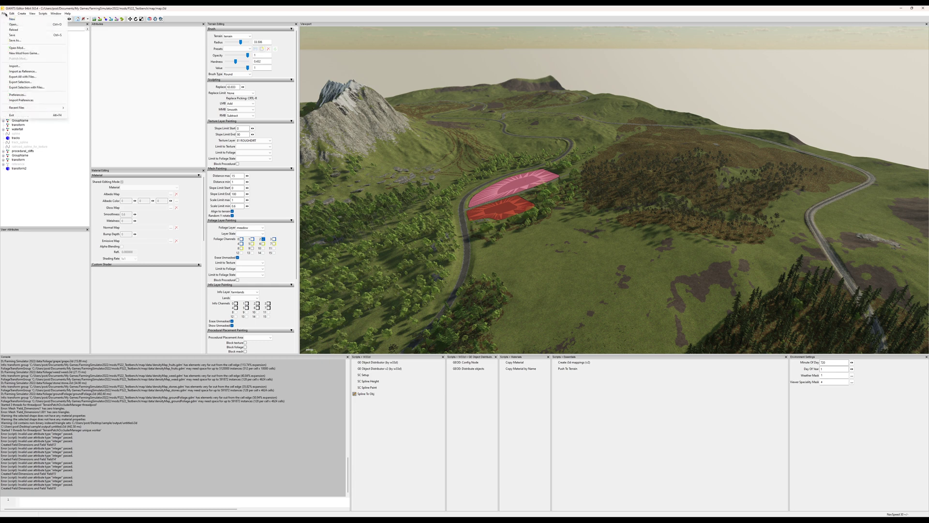
{"action": "left_click", "coordinate": [29, 68]}
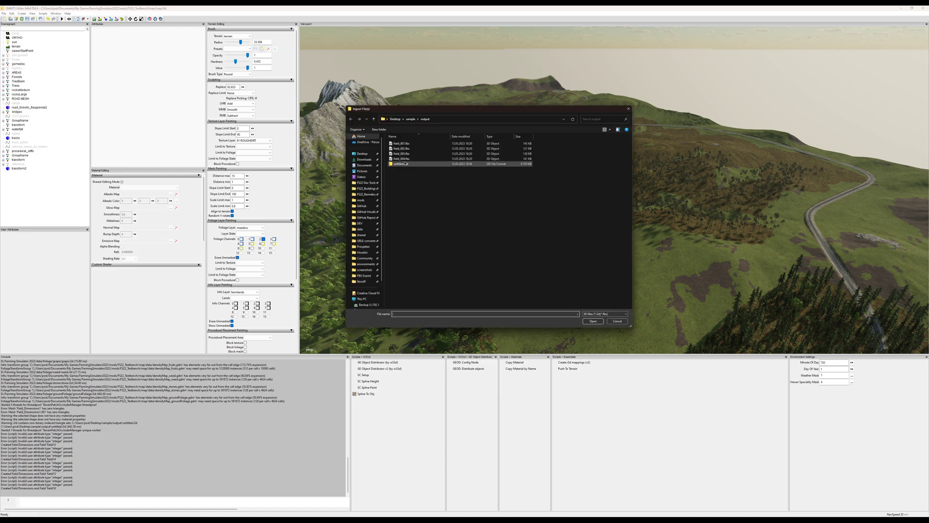
{"action": "double_click", "coordinate": [405, 163]}
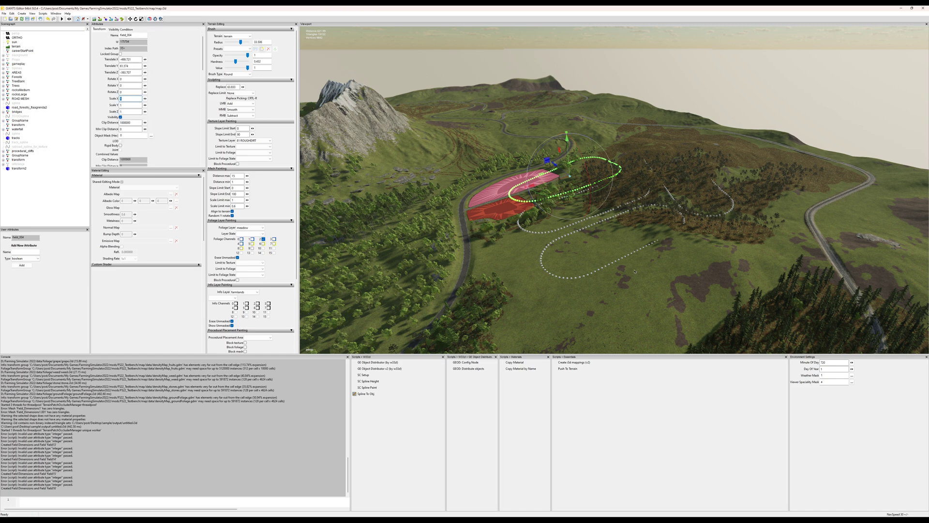
Group the imported objects field_001 through field_004 into one transform group.
{"action": "left_click", "coordinate": [571, 256]}
{"action": "left_click", "coordinate": [32, 194]}
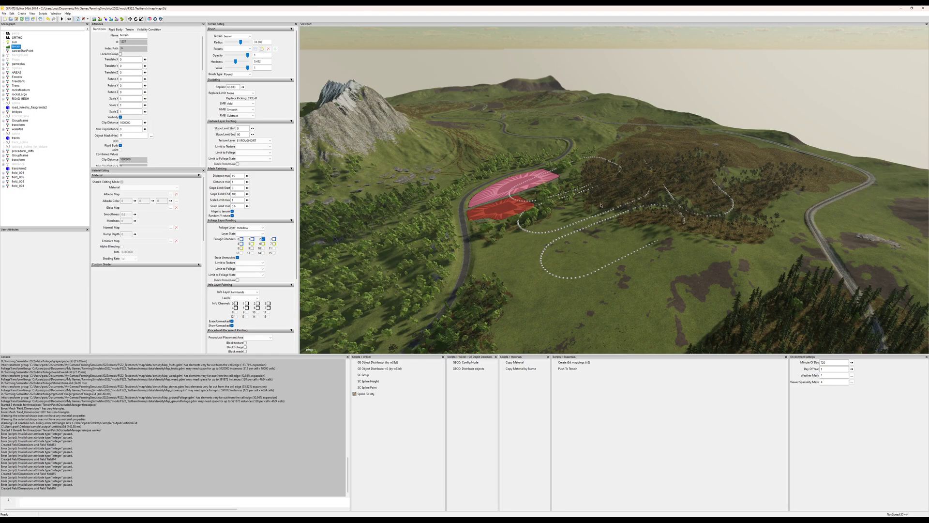
{"action": "scroll", "coordinate": [593, 205], "scroll_direction": "up", "scroll_amount": 5}
{"action": "right_click_drag", "start_coordinate": [593, 206], "coordinate": [568, 185]}
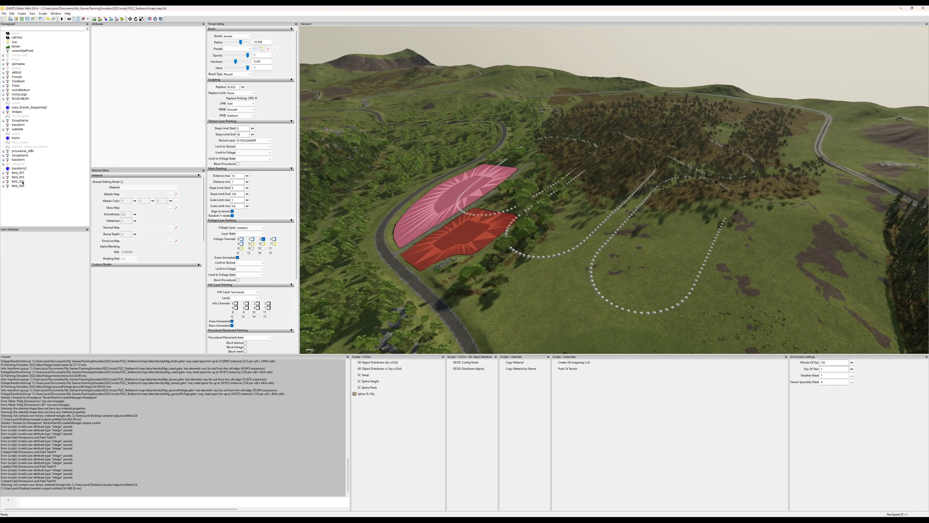
{"action": "right_click_drag", "start_coordinate": [651, 201], "coordinate": [522, 206]}
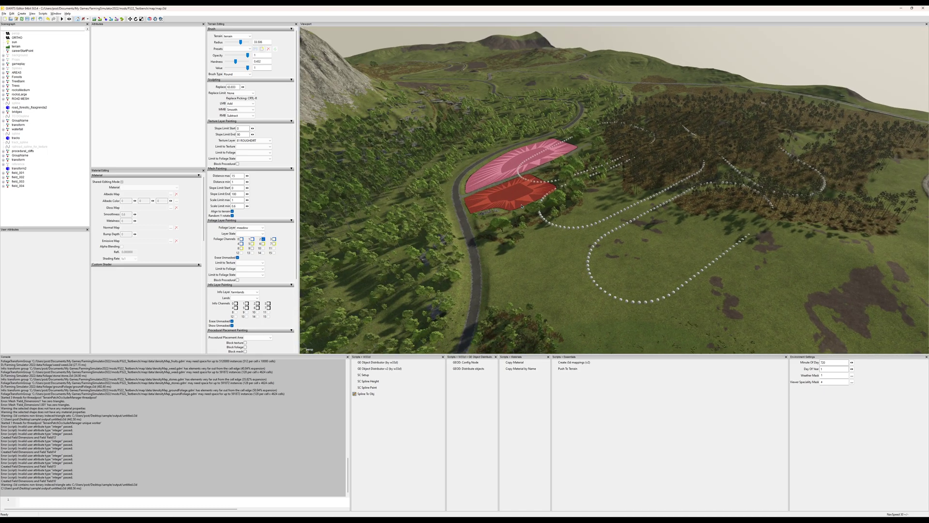
{"action": "left_click", "coordinate": [18, 173]}
{"action": "left_click", "coordinate": [18, 186], "text": "shift"}
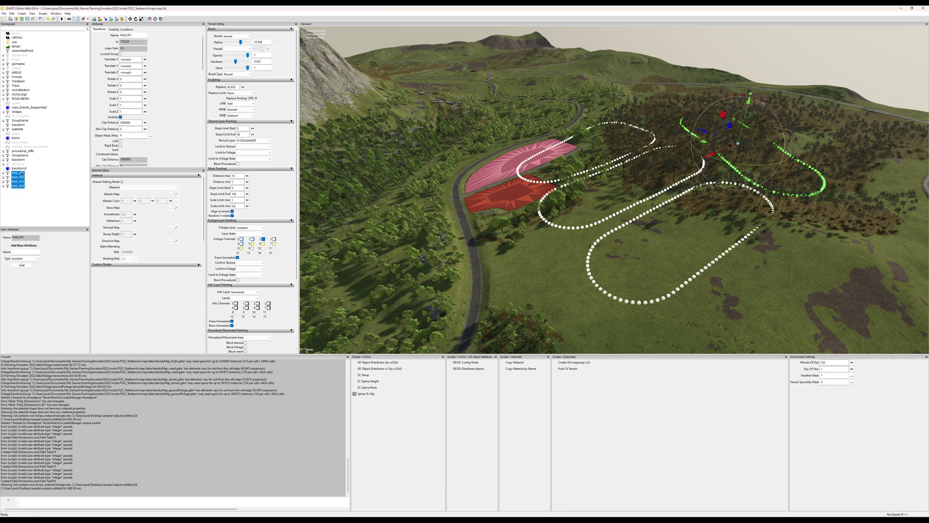
{"action": "key", "text": "ctrl+g"}
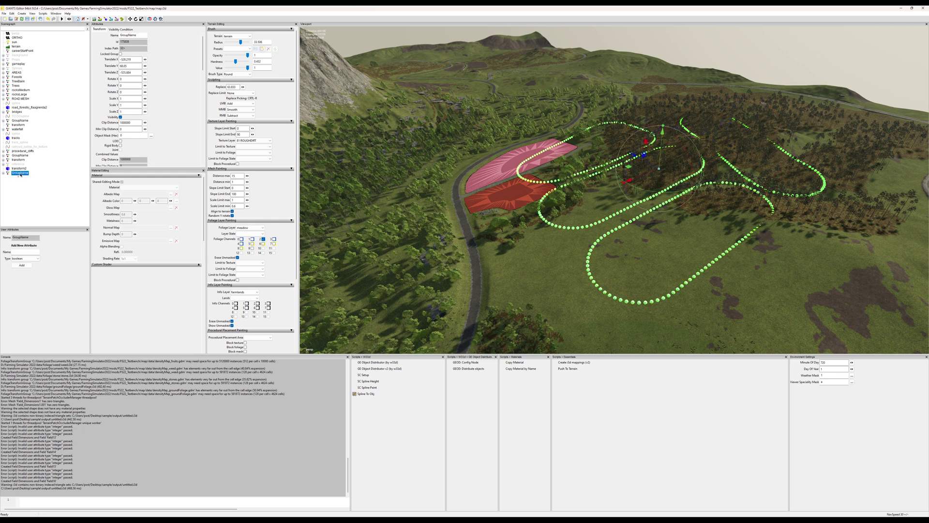
Move the new field group into FieldSetup inside the gameplay group.
{"action": "left_click", "coordinate": [25, 175]}
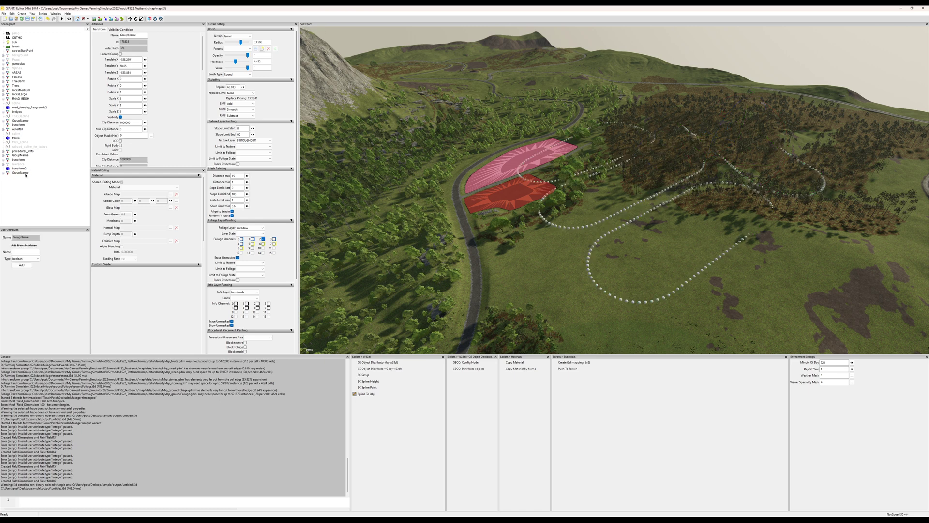
{"action": "left_click", "coordinate": [3, 64]}
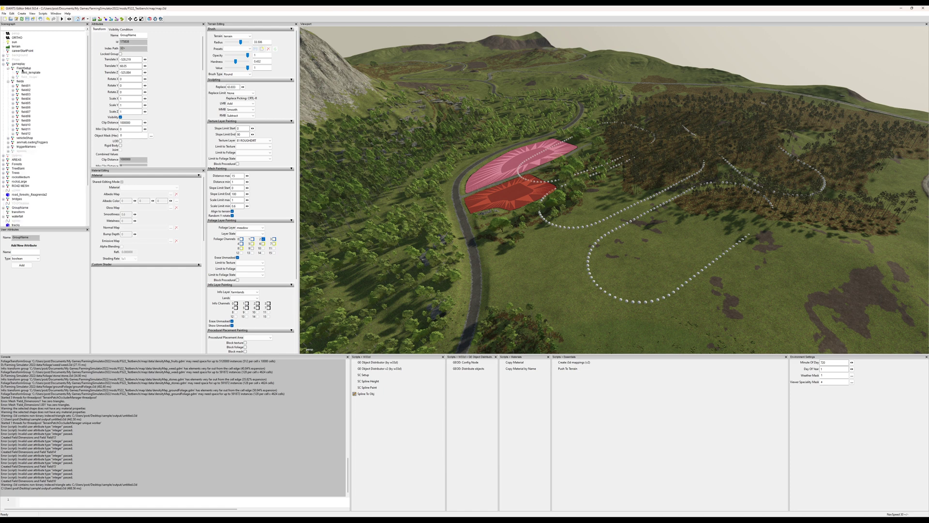
{"action": "scroll", "coordinate": [33, 198], "scroll_direction": "down", "scroll_amount": 3}
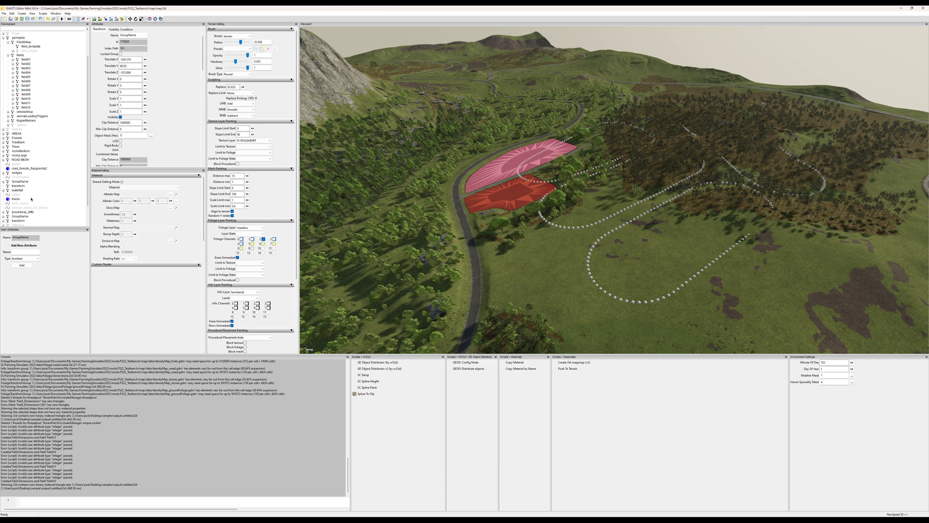
{"action": "left_click", "coordinate": [22, 217]}
{"action": "scroll", "coordinate": [39, 32], "scroll_direction": "up", "scroll_amount": 2}
{"action": "left_click", "coordinate": [26, 47]}
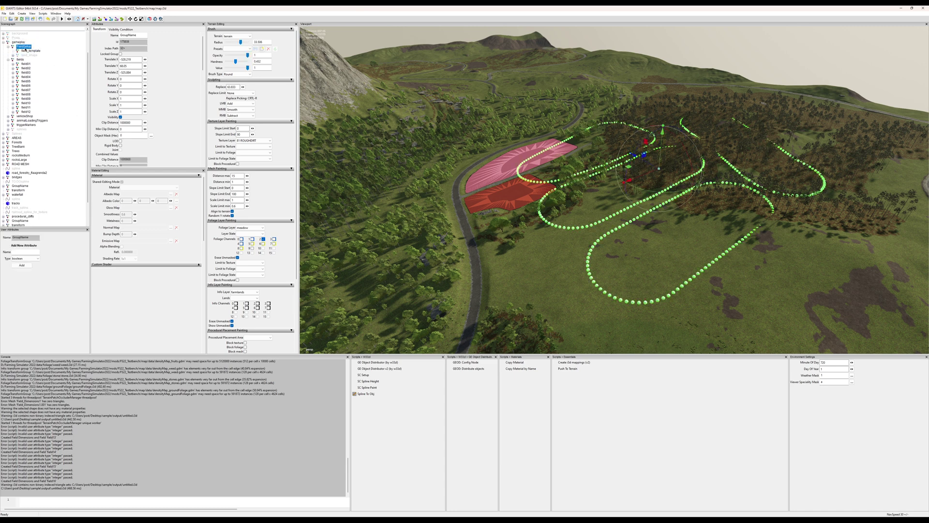
{"action": "left_click_drag", "start_coordinate": [26, 49], "coordinate": [30, 56]}
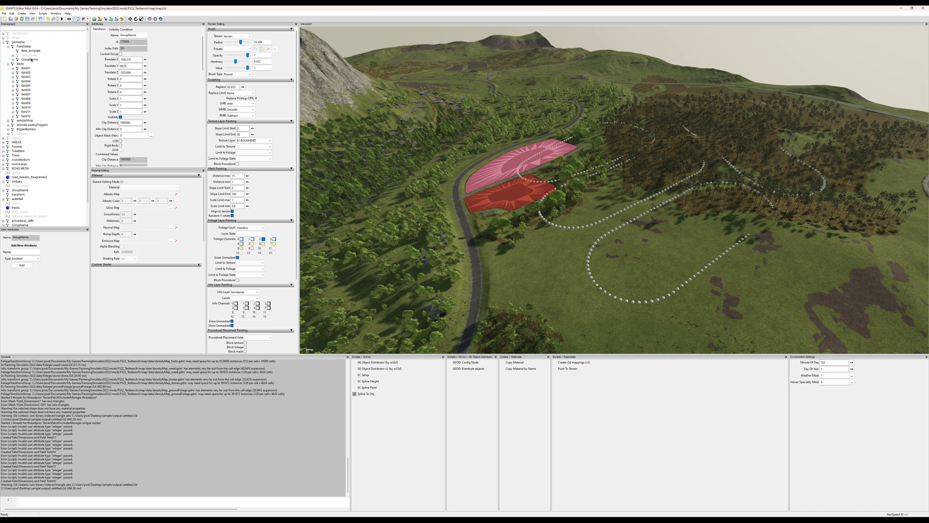
Examine field_001 through field_004 inside the moved group and the user attributes of field_template.
{"action": "left_click", "coordinate": [30, 59]}
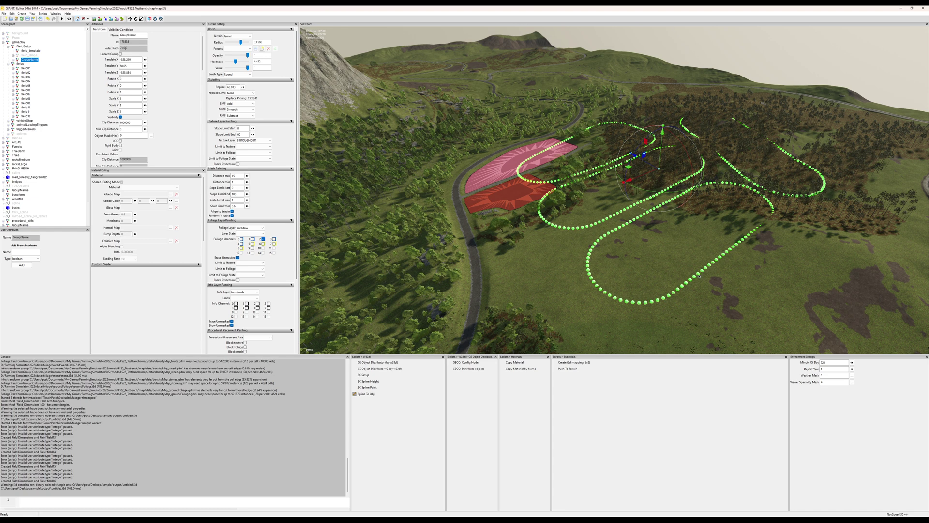
{"action": "left_click", "coordinate": [14, 59]}
{"action": "left_click", "coordinate": [32, 63]}
{"action": "left_click", "coordinate": [32, 68]}
{"action": "left_click", "coordinate": [32, 73]}
{"action": "left_click", "coordinate": [33, 76]}
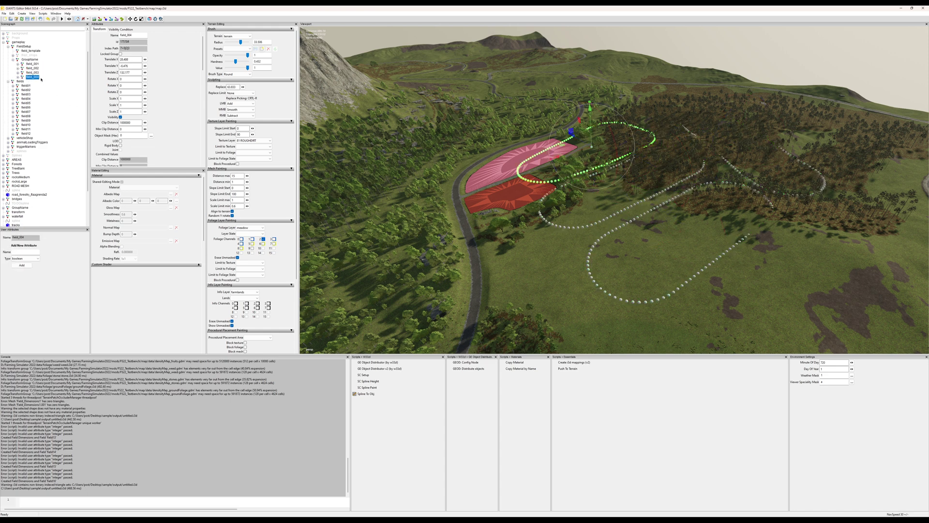
{"action": "left_click", "coordinate": [40, 52]}
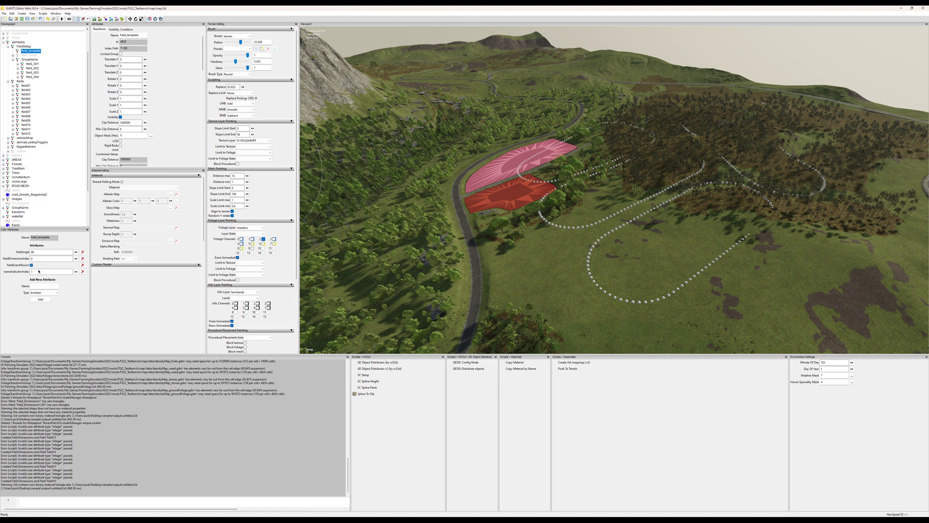
{"action": "left_click", "coordinate": [32, 266]}
Run the METools Field A dimension creator script on the imported field group, the fields group and field_template, then clear the selection.
{"action": "left_click", "coordinate": [32, 61]}
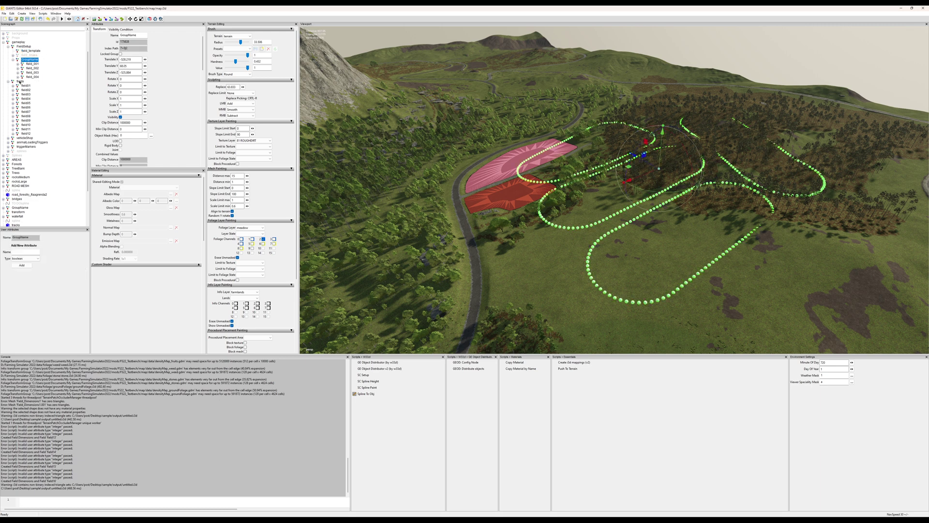
{"action": "left_click", "coordinate": [20, 82], "text": "ctrl"}
{"action": "left_click", "coordinate": [31, 51], "text": "ctrl"}
{"action": "left_click", "coordinate": [45, 14]}
{"action": "mouse_move", "coordinate": [65, 69]}
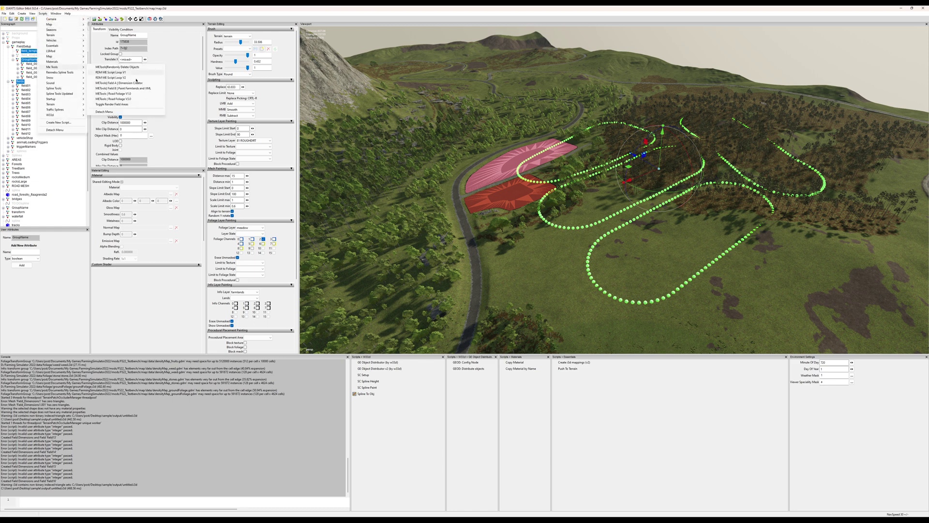
{"action": "left_click", "coordinate": [134, 78]}
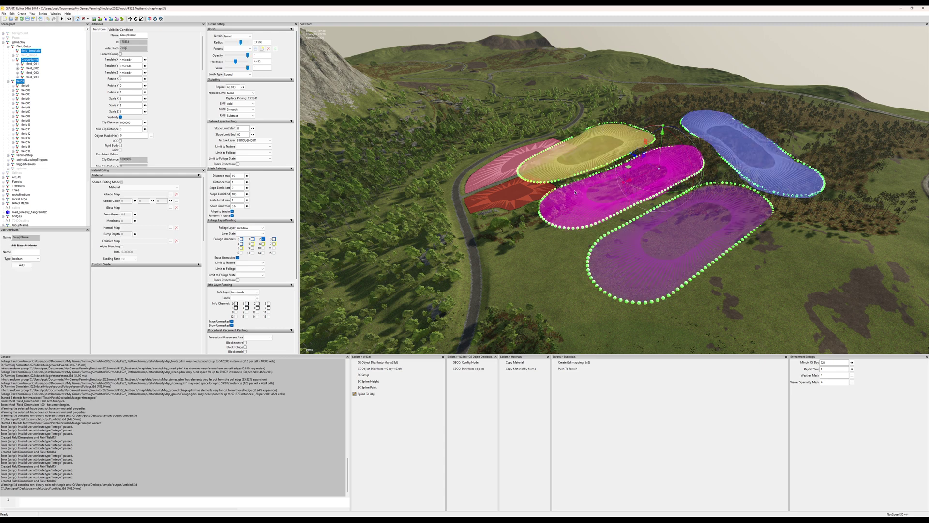
{"action": "left_click", "coordinate": [78, 127]}
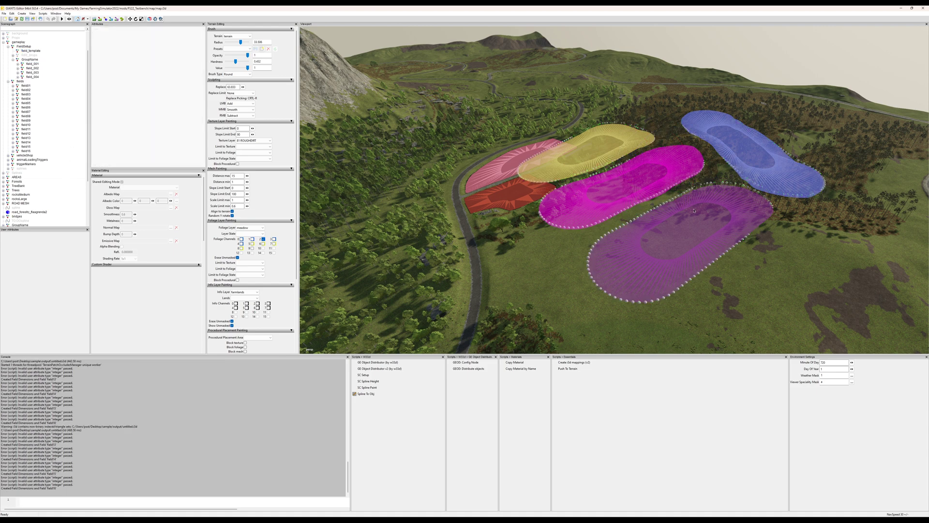
{"action": "right_click_drag", "start_coordinate": [696, 189], "coordinate": [588, 238]}
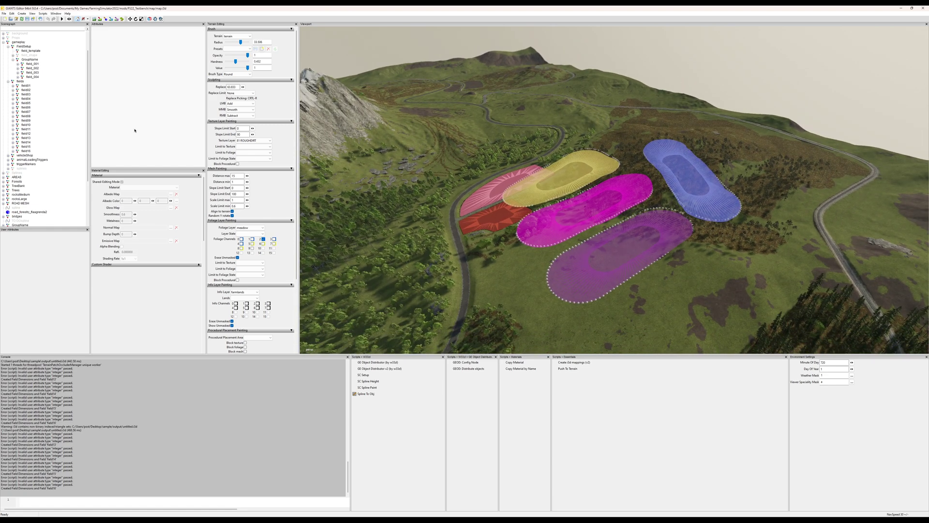